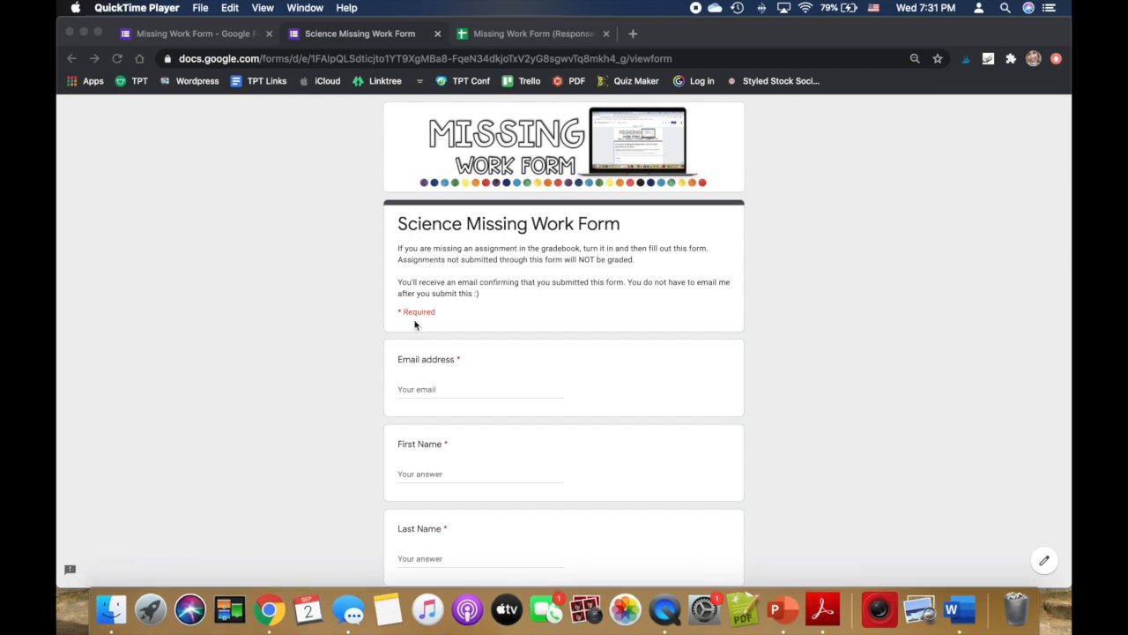
Step: Review all the questions of the Science Missing Work Form, from the email address to the grading notes
{"action": "scroll", "coordinate": [449, 362], "scroll_direction": "down", "scroll_amount": 3}
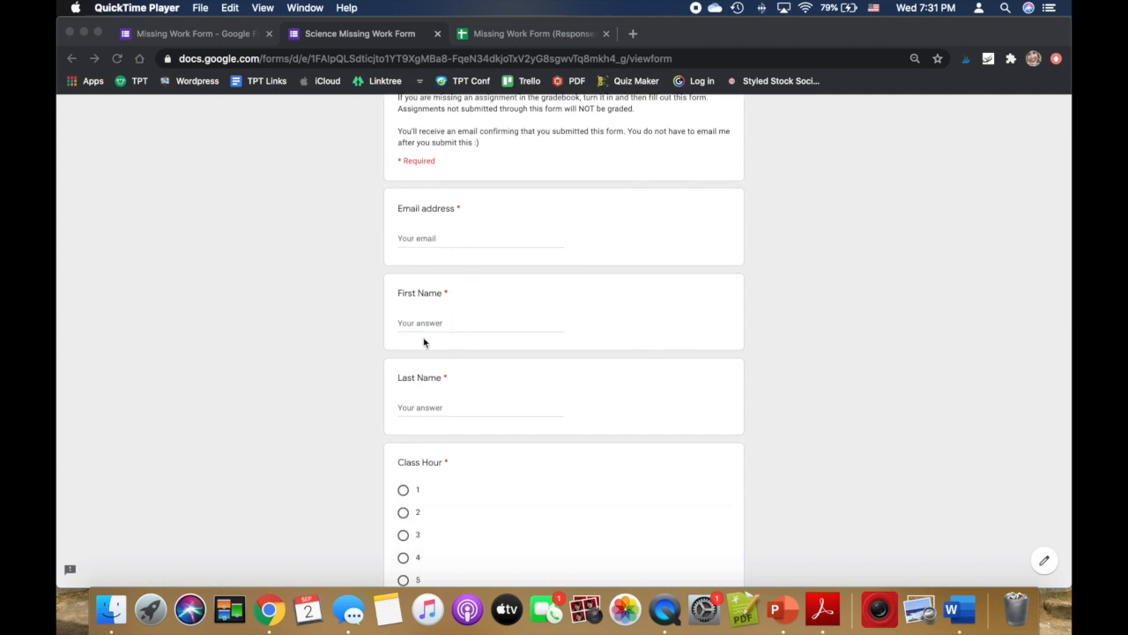
{"action": "scroll", "coordinate": [573, 419], "scroll_direction": "down", "scroll_amount": 2}
{"action": "scroll", "coordinate": [582, 430], "scroll_direction": "down", "scroll_amount": 7}
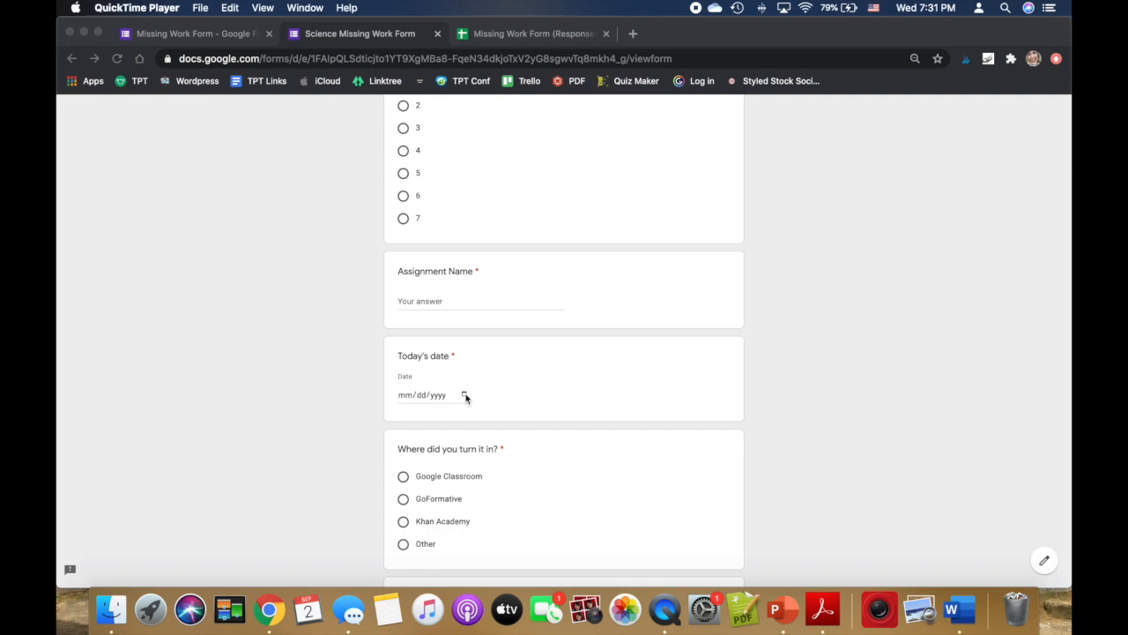
{"action": "scroll", "coordinate": [506, 398], "scroll_direction": "down", "scroll_amount": 4}
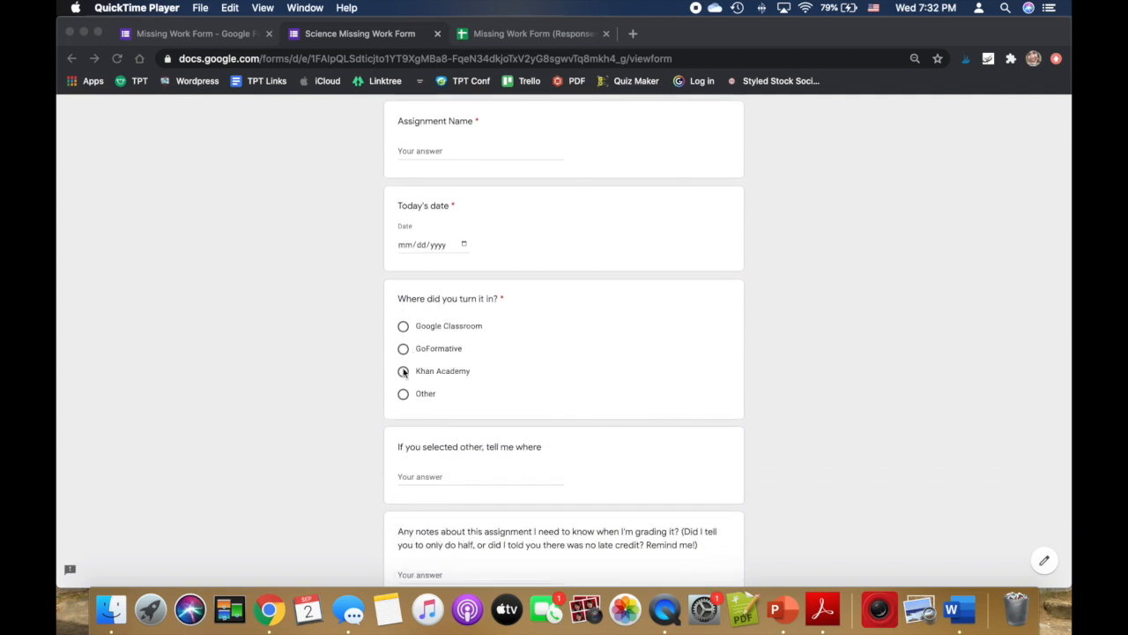
{"action": "scroll", "coordinate": [645, 423], "scroll_direction": "down", "scroll_amount": 3}
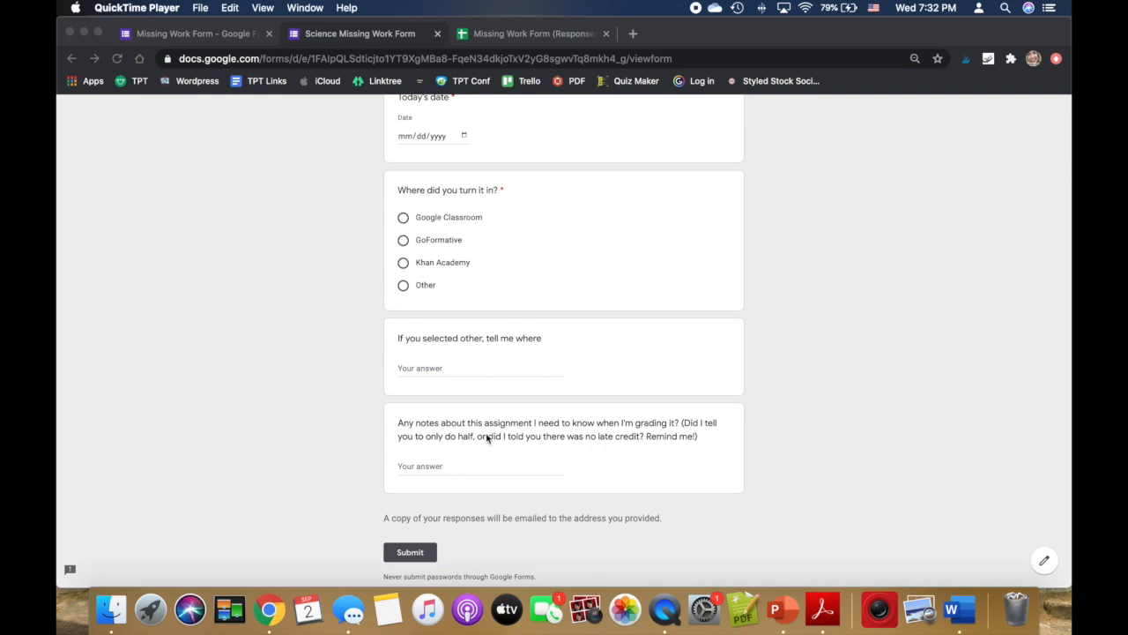
{"action": "scroll", "coordinate": [487, 438], "scroll_direction": "up", "scroll_amount": 10}
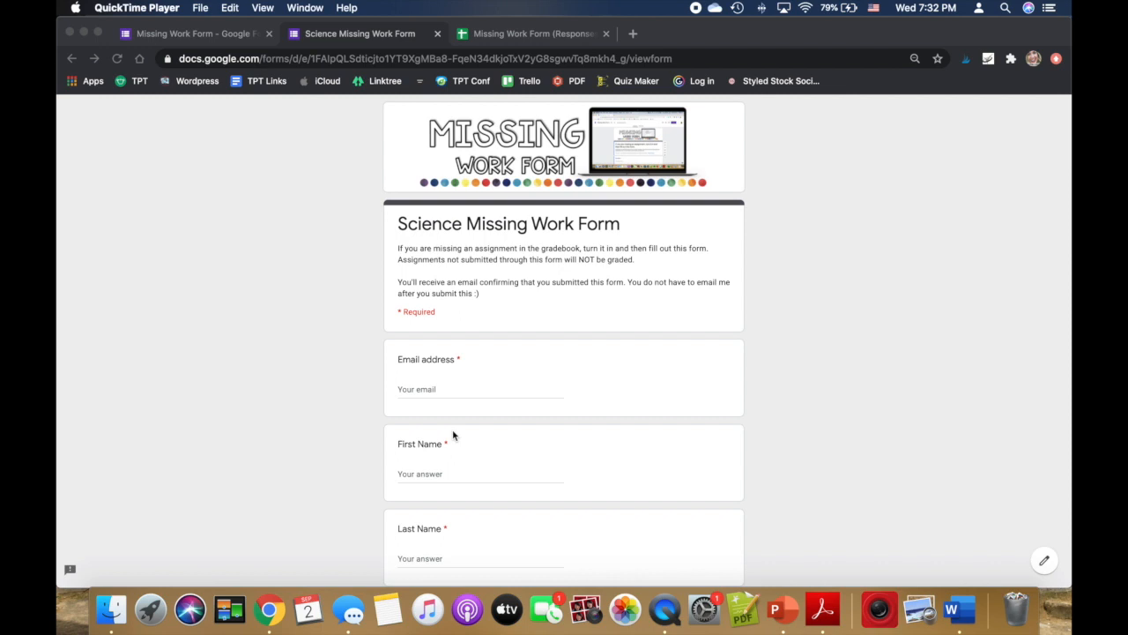
Step: Open the Science Missing Work Form for editing and look through its questions
{"action": "left_click", "coordinate": [1045, 561]}
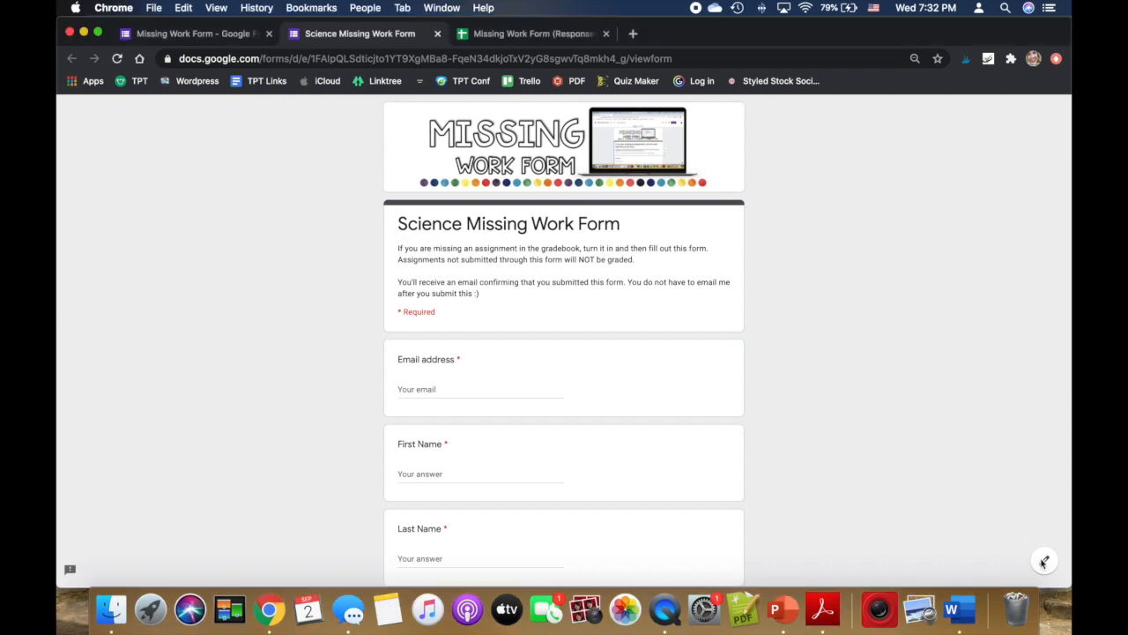
{"action": "left_click", "coordinate": [1044, 561]}
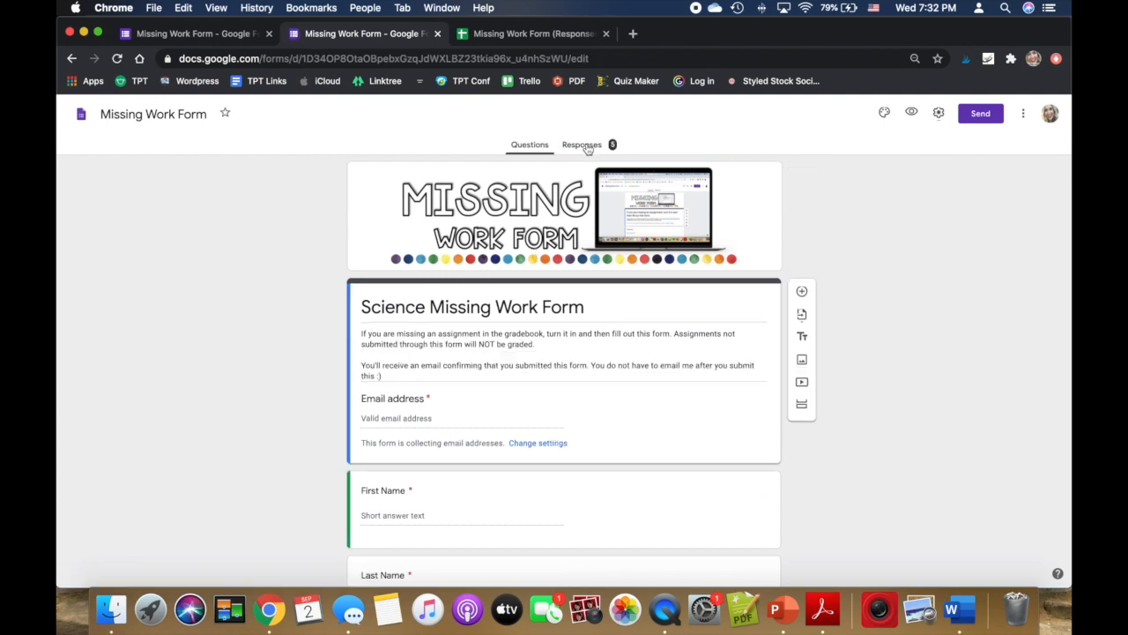
{"action": "scroll", "coordinate": [284, 466], "scroll_direction": "down", "scroll_amount": 5}
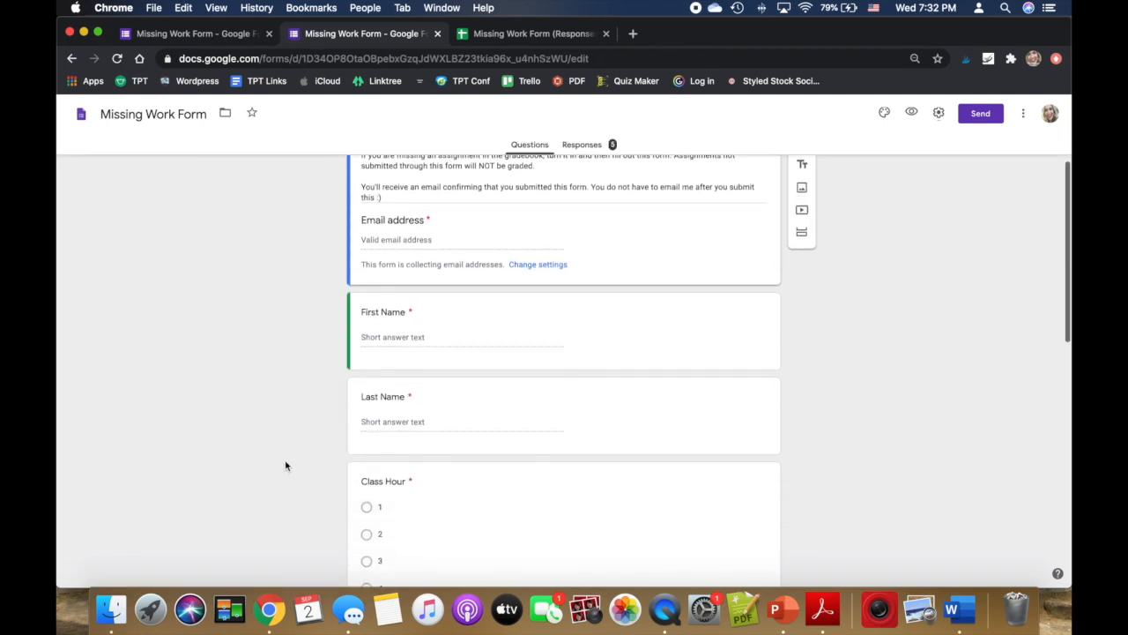
{"action": "scroll", "coordinate": [285, 466], "scroll_direction": "down", "scroll_amount": 7}
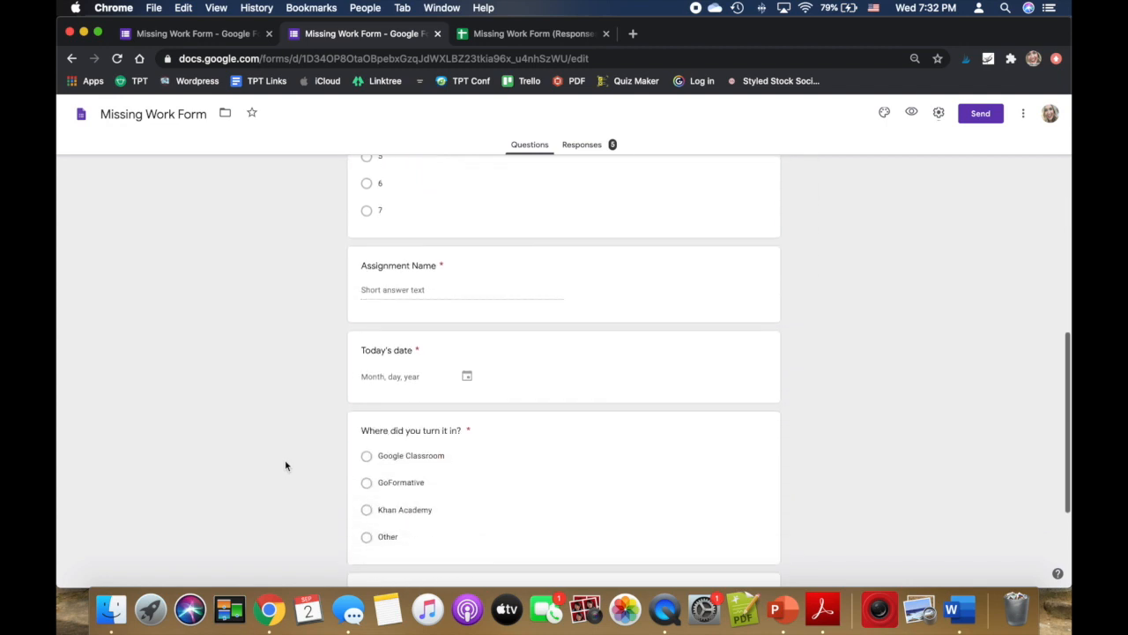
{"action": "scroll", "coordinate": [284, 465], "scroll_direction": "up", "scroll_amount": 12}
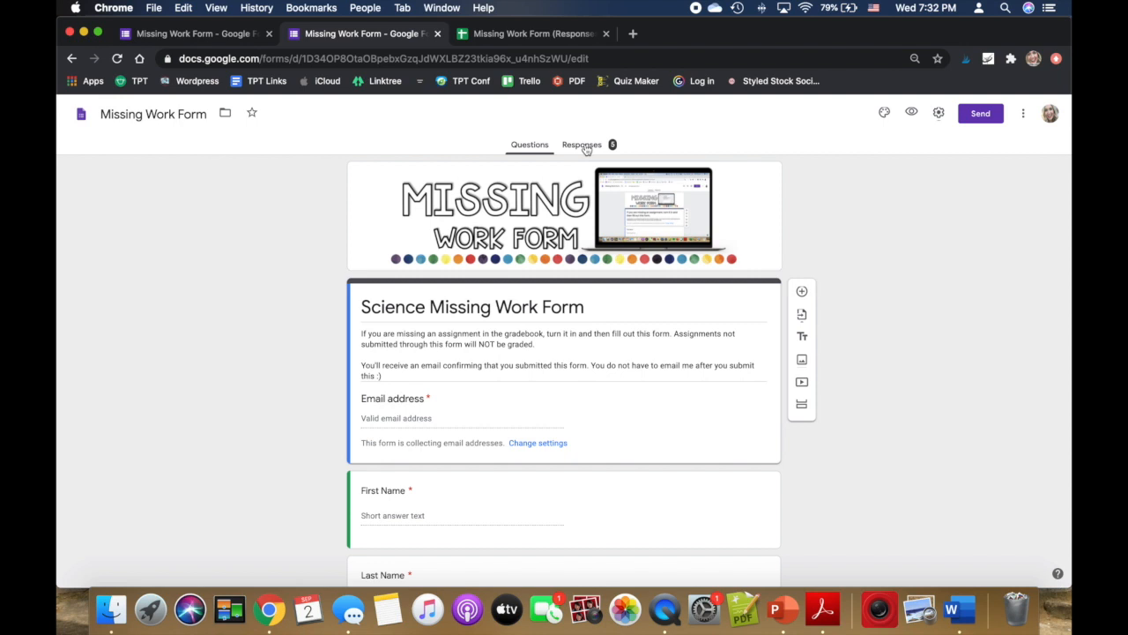
{"action": "scroll", "coordinate": [586, 149], "scroll_direction": "down", "scroll_amount": 1}
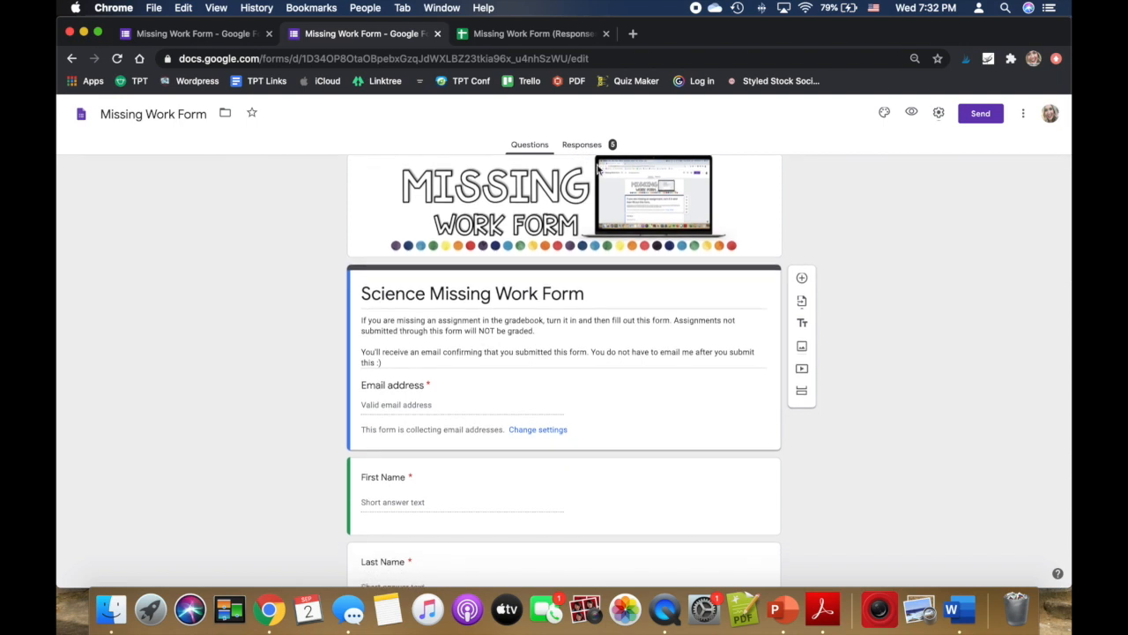
{"action": "scroll", "coordinate": [586, 149], "scroll_direction": "up", "scroll_amount": 1}
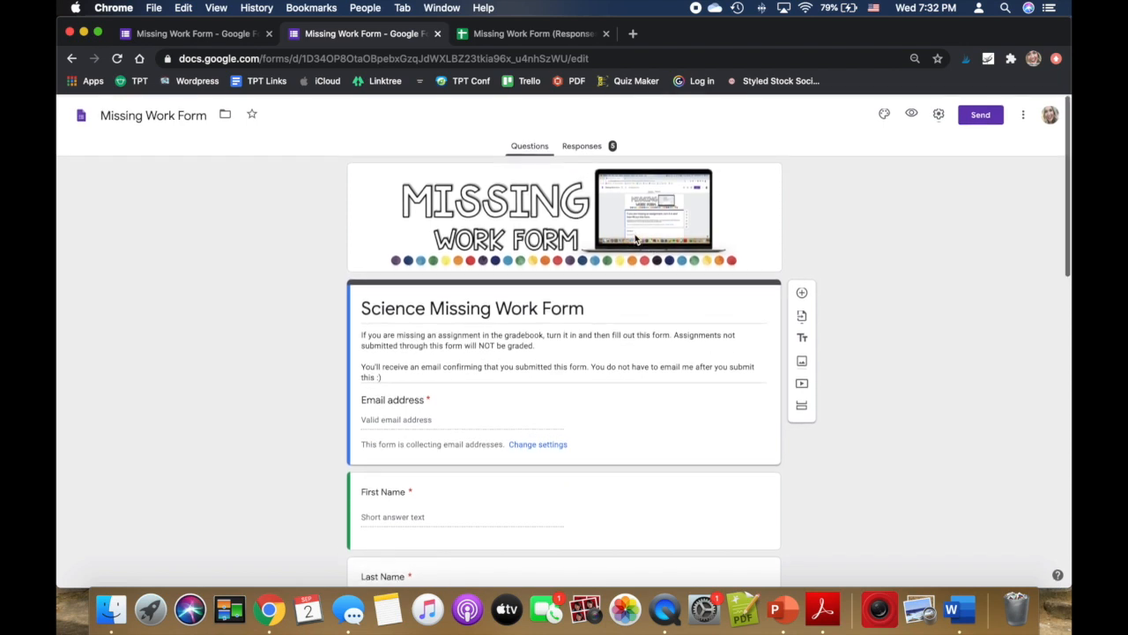
Step: View the form's responses, switch to the Missing Work Form (Responses) spreadsheet and wrap the text in header row 1
{"action": "left_click", "coordinate": [592, 149]}
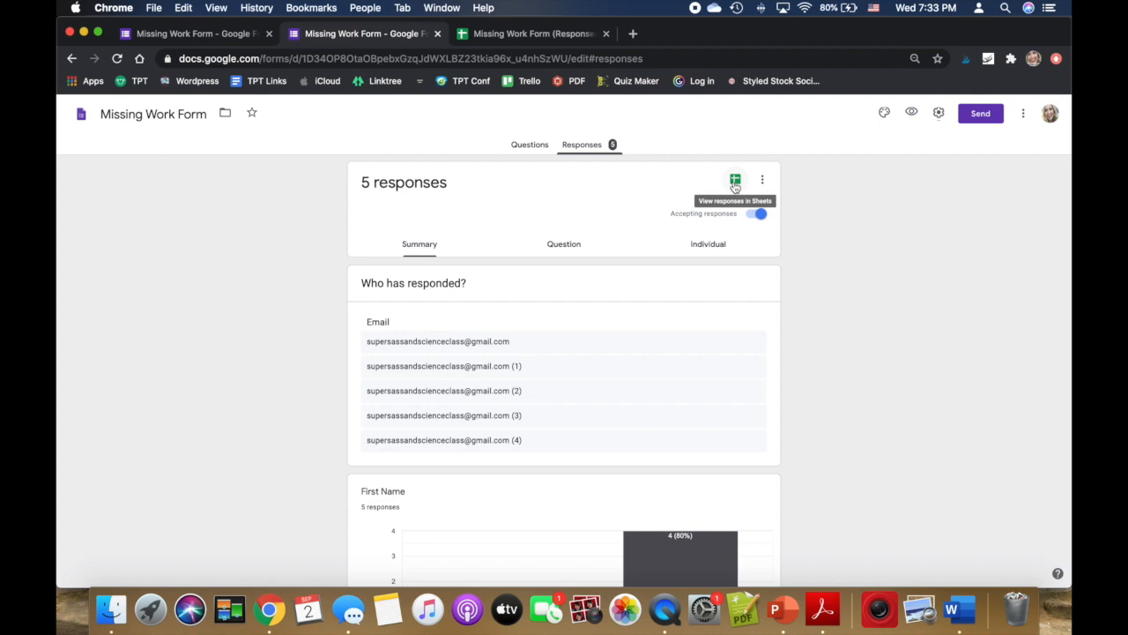
{"action": "left_click", "coordinate": [551, 36]}
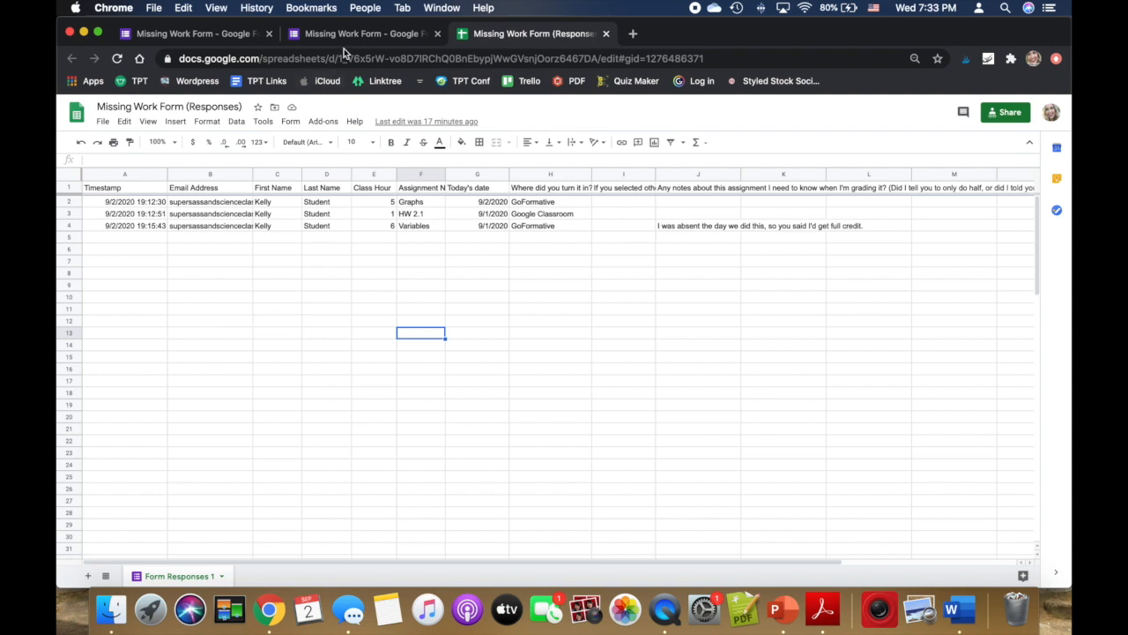
{"action": "left_click", "coordinate": [70, 189]}
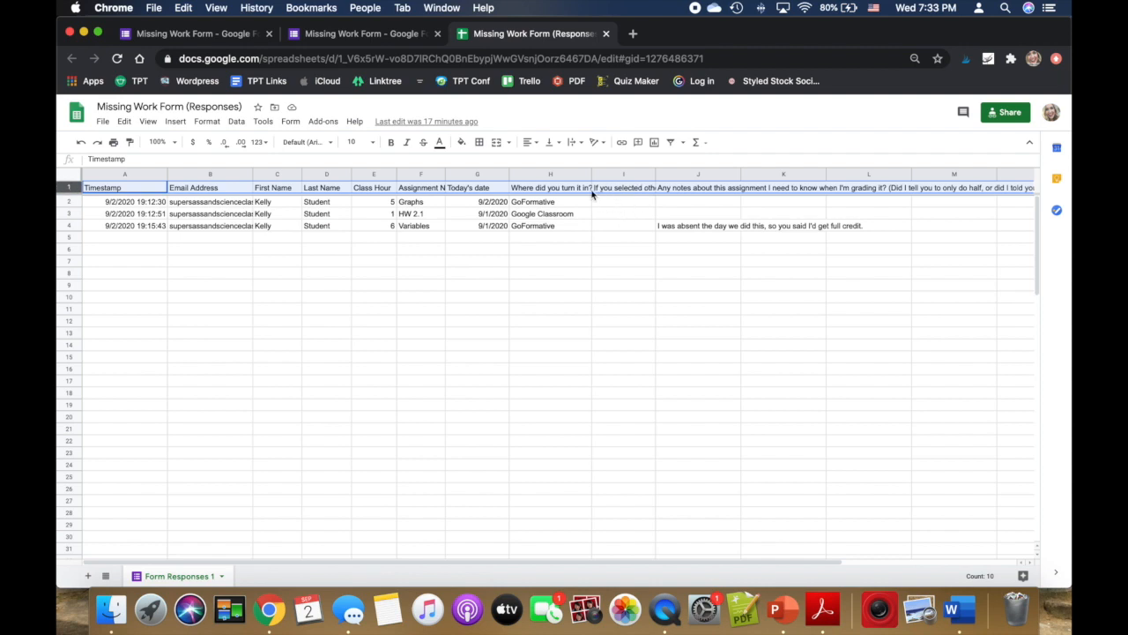
{"action": "left_click", "coordinate": [574, 143]}
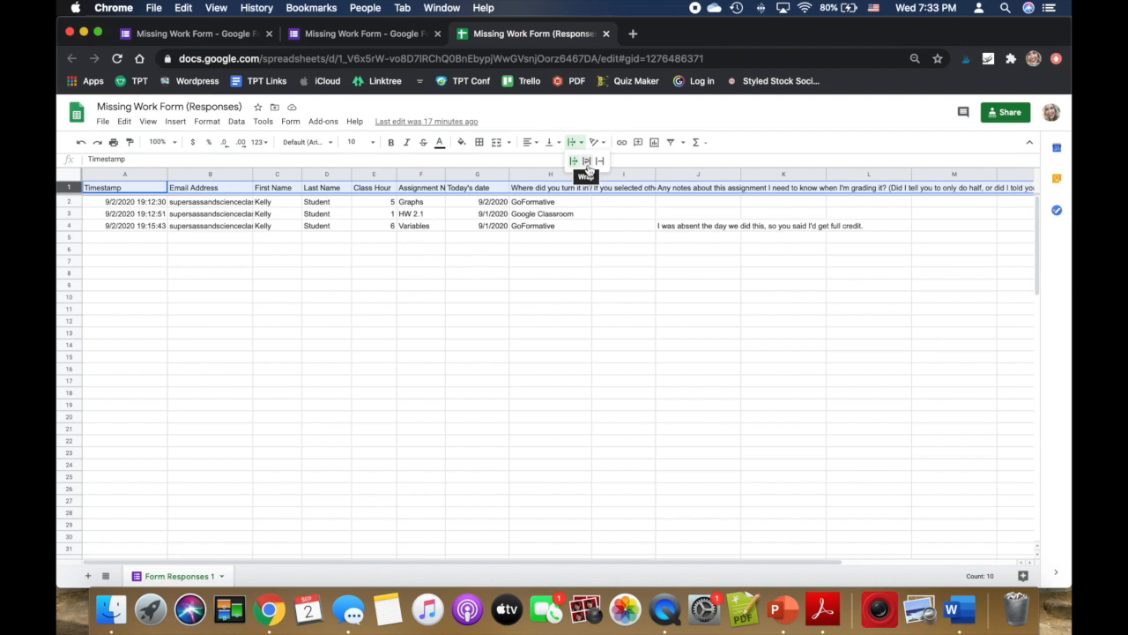
{"action": "left_click", "coordinate": [590, 168]}
Step: Widen column J, which holds the assignment notes, and wrap the text of the whole column
{"action": "left_click_drag", "start_coordinate": [741, 174], "coordinate": [803, 174]}
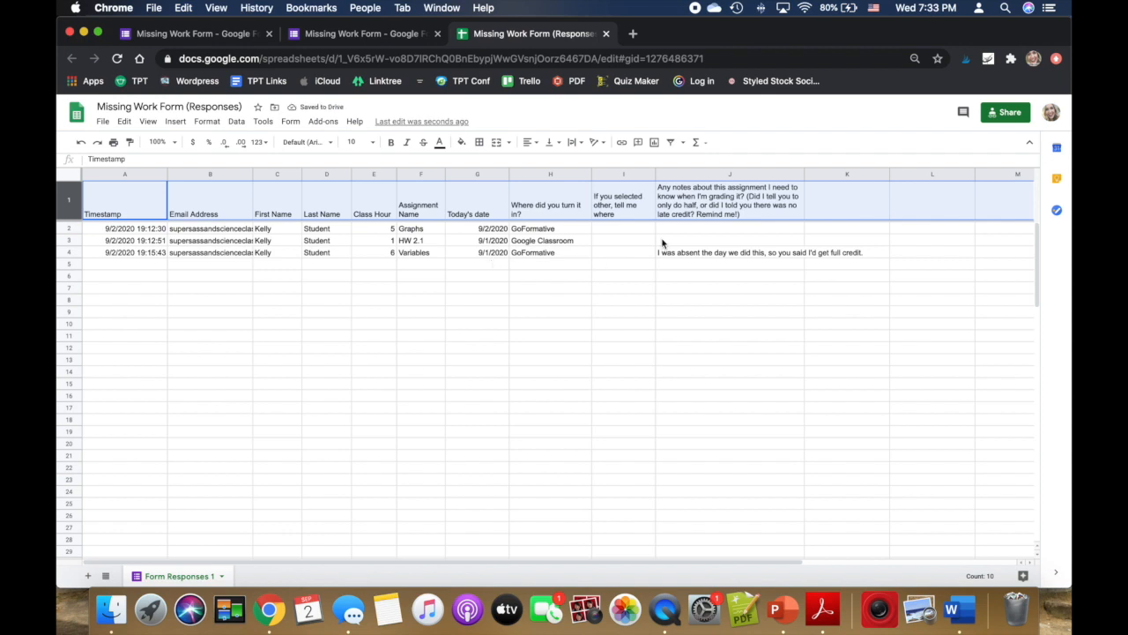
{"action": "scroll", "coordinate": [679, 215], "scroll_direction": "down", "scroll_amount": 2}
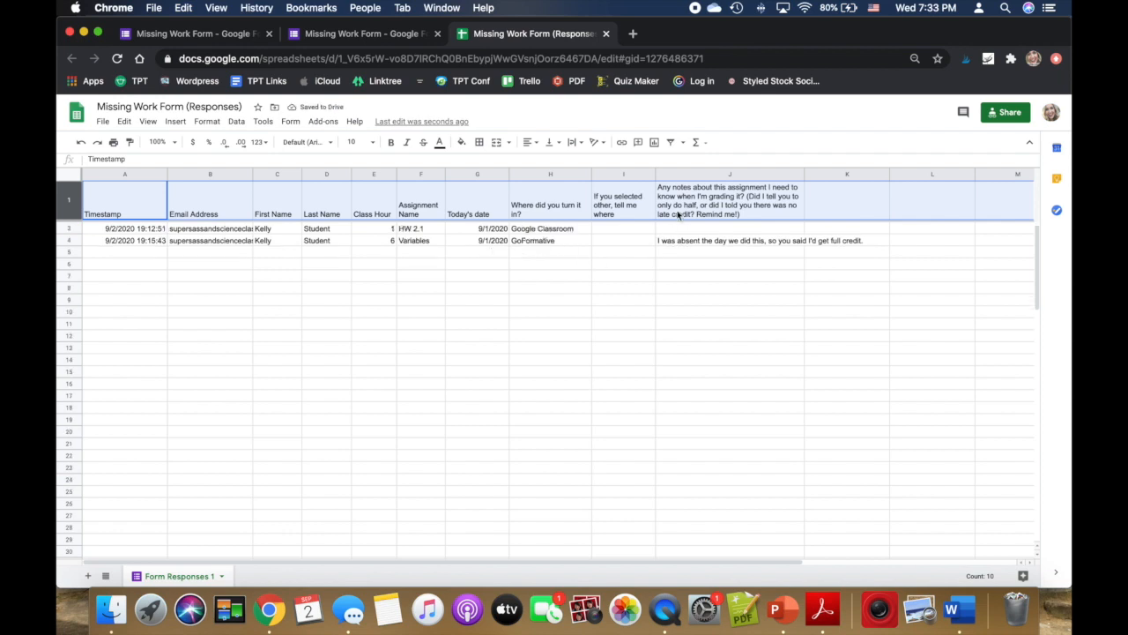
{"action": "scroll", "coordinate": [417, 353], "scroll_direction": "up", "scroll_amount": 2}
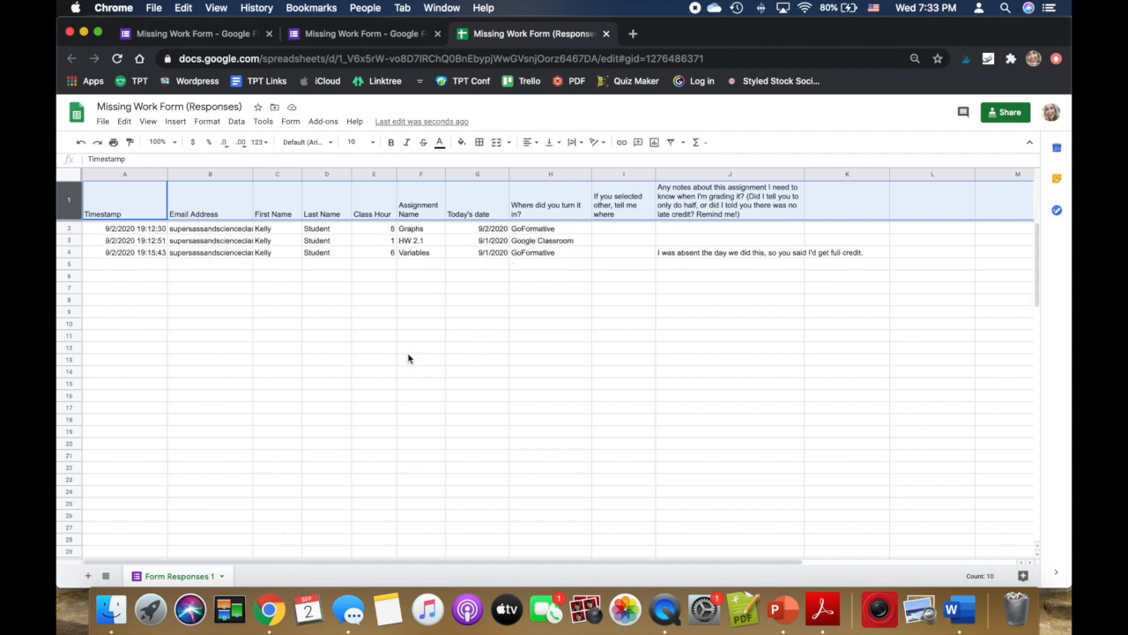
{"action": "left_click", "coordinate": [689, 173]}
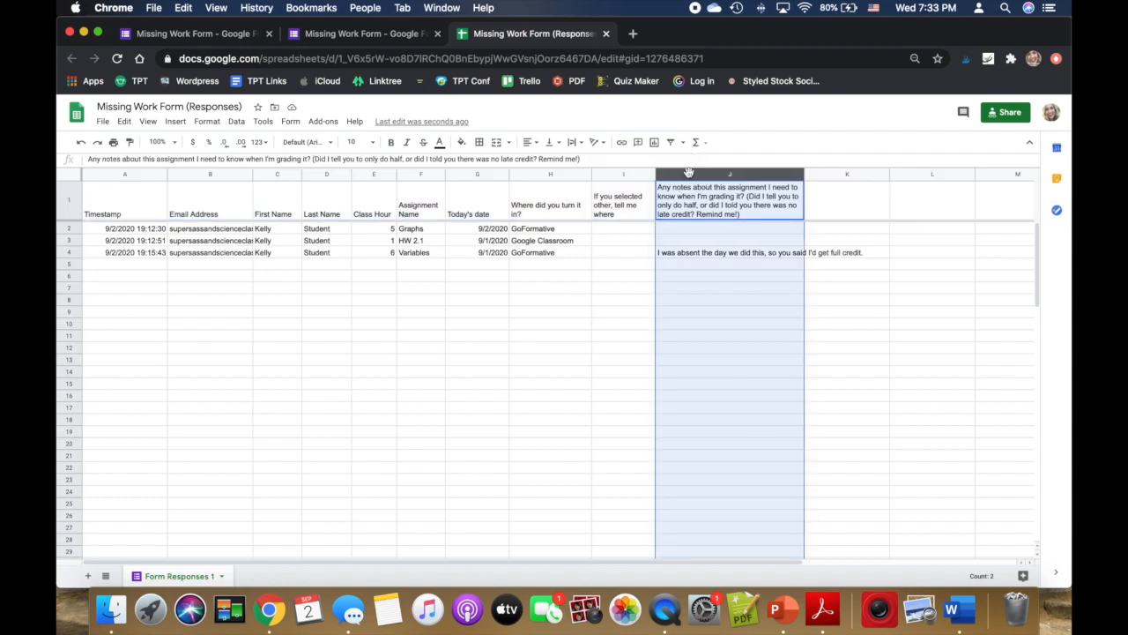
{"action": "left_click", "coordinate": [573, 142]}
{"action": "left_click", "coordinate": [588, 162]}
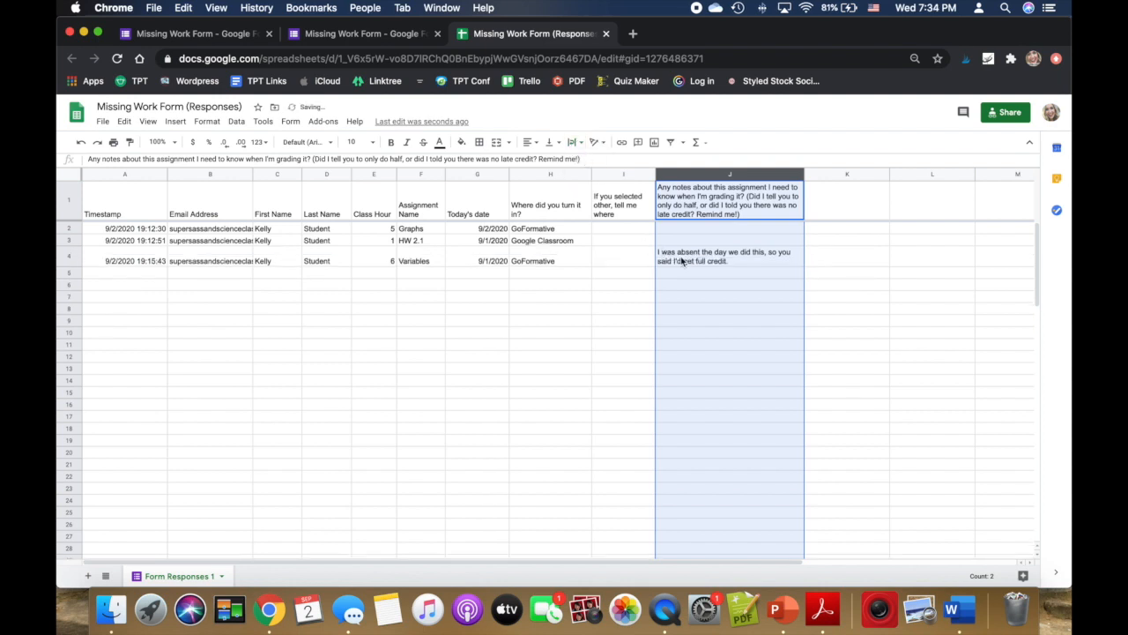
{"action": "left_click_drag", "start_coordinate": [804, 174], "coordinate": [822, 177]}
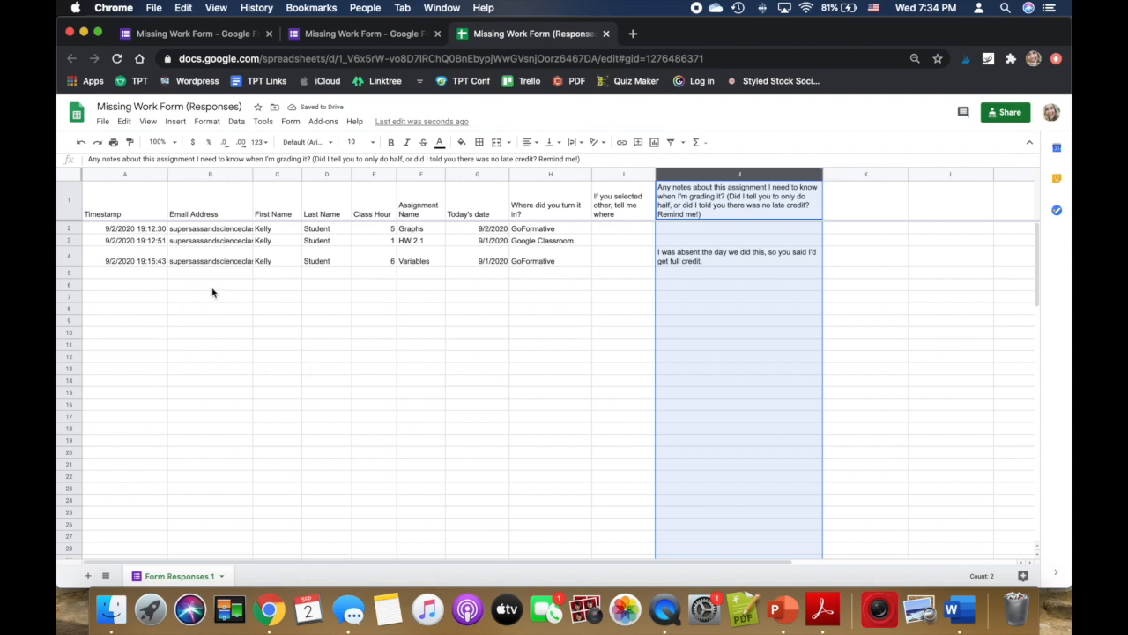
{"action": "left_click", "coordinate": [142, 244]}
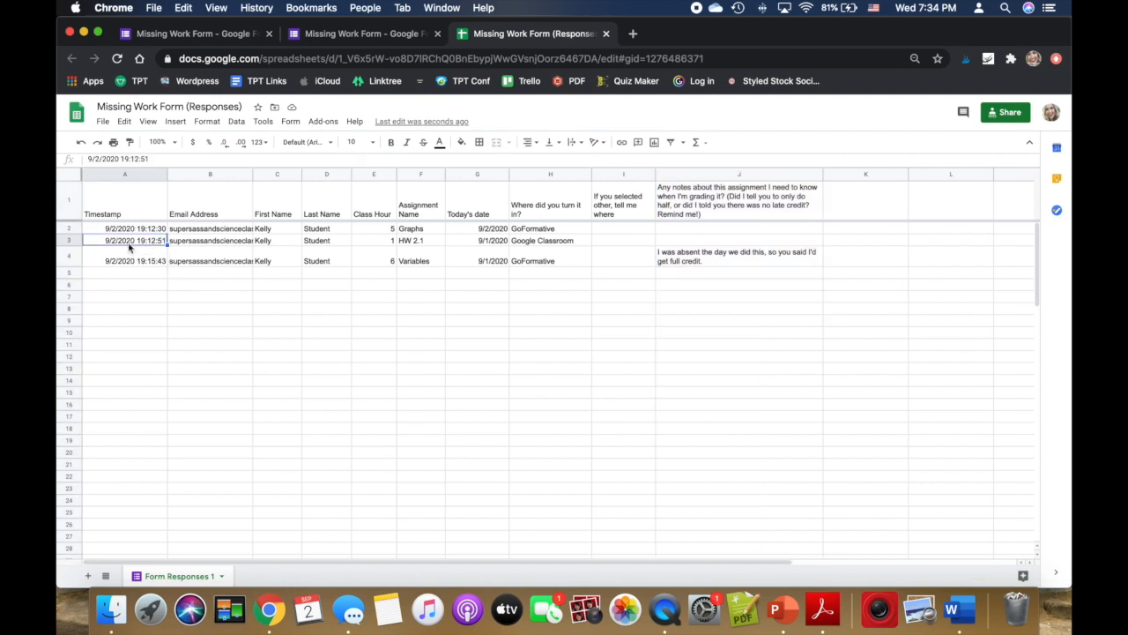
{"action": "left_click", "coordinate": [500, 242]}
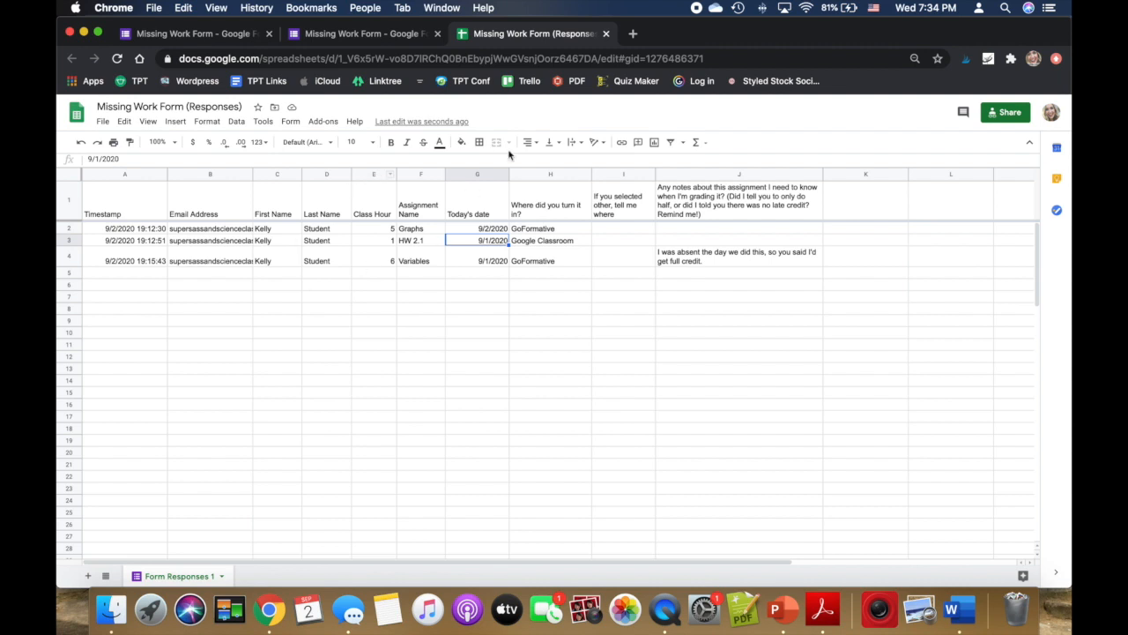
Step: Add a new sheet to the responses spreadsheet and rename it GRADED
{"action": "left_click", "coordinate": [89, 578]}
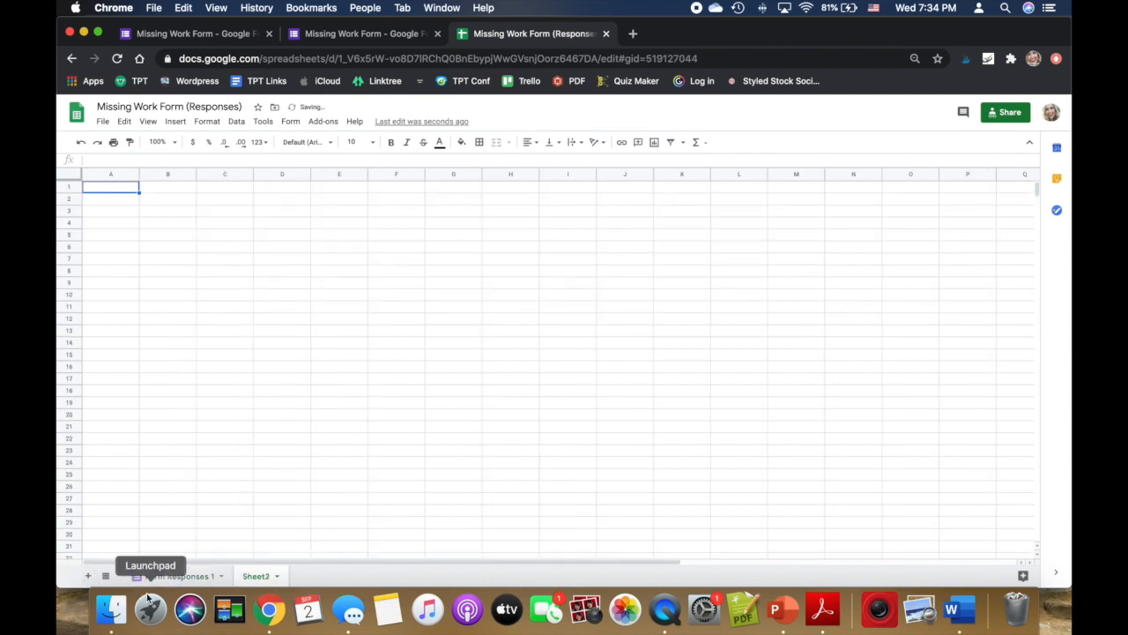
{"action": "left_click", "coordinate": [260, 577]}
{"action": "right_click", "coordinate": [260, 577]}
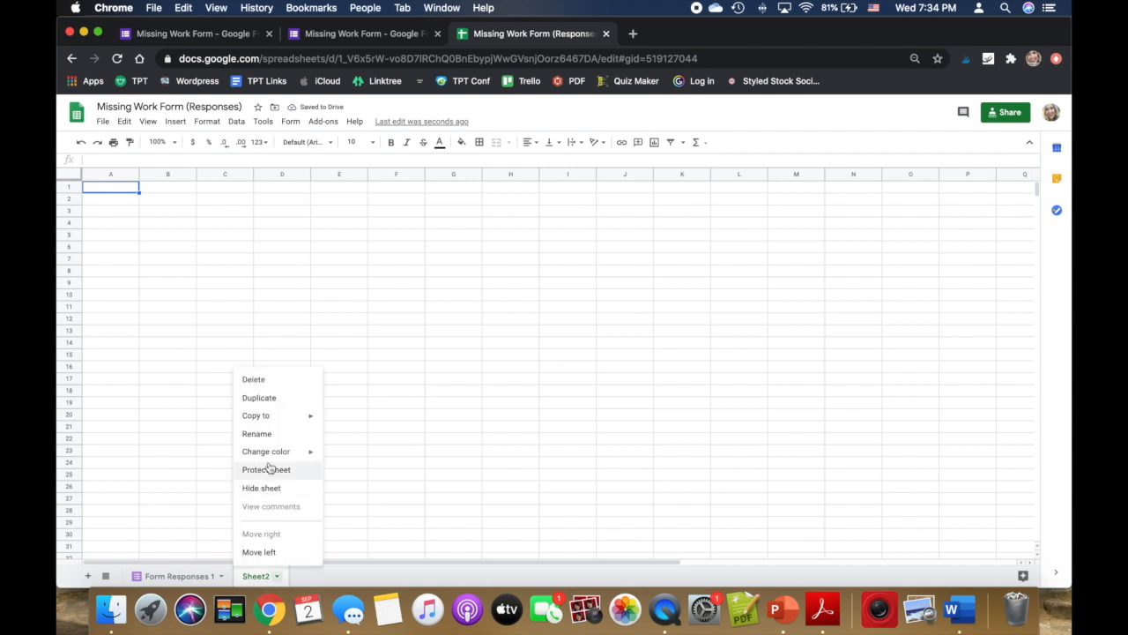
{"action": "left_click", "coordinate": [284, 436]}
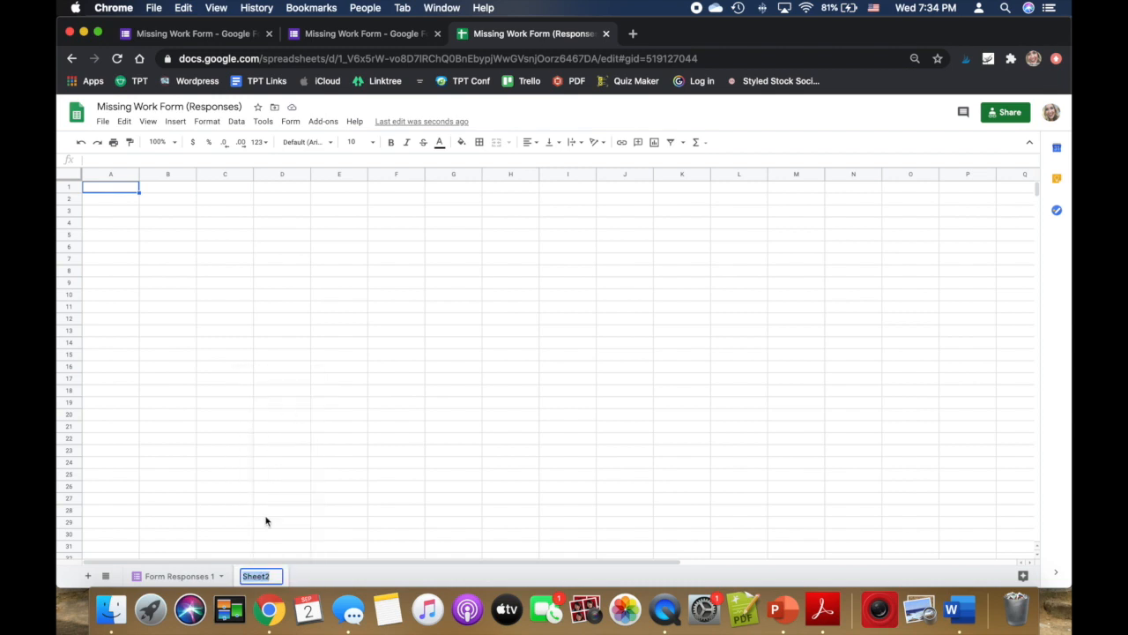
{"action": "type", "text": "GRADED"}
{"action": "key", "text": "Return"}
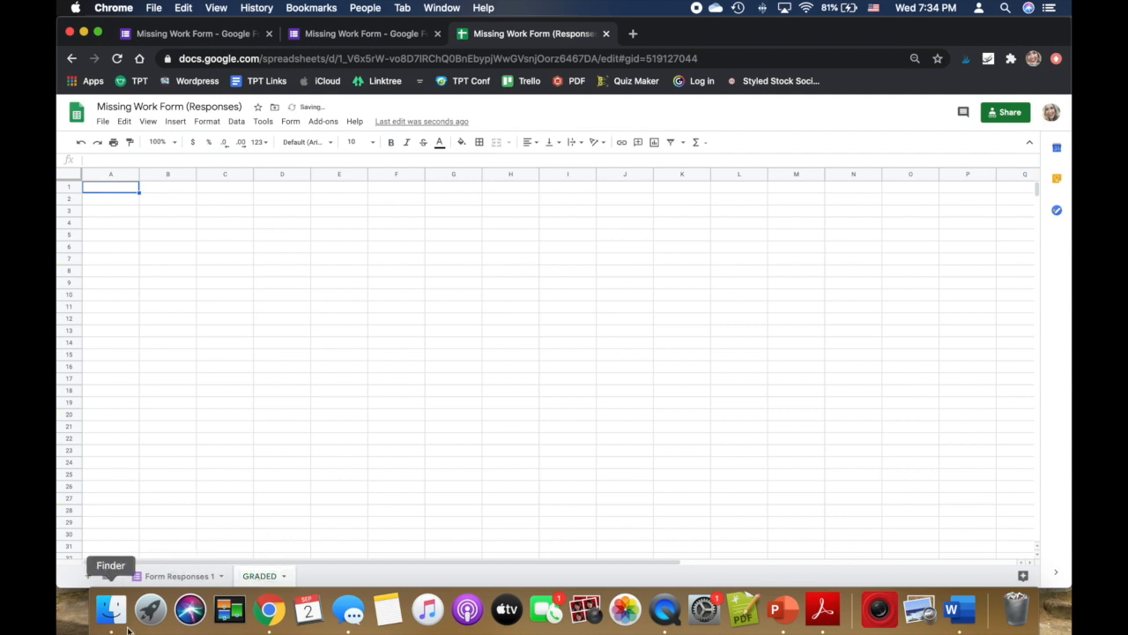
Step: Copy the Graphs response in row 2 of the Form Responses 1 sheet and delete that row
{"action": "left_click", "coordinate": [157, 576]}
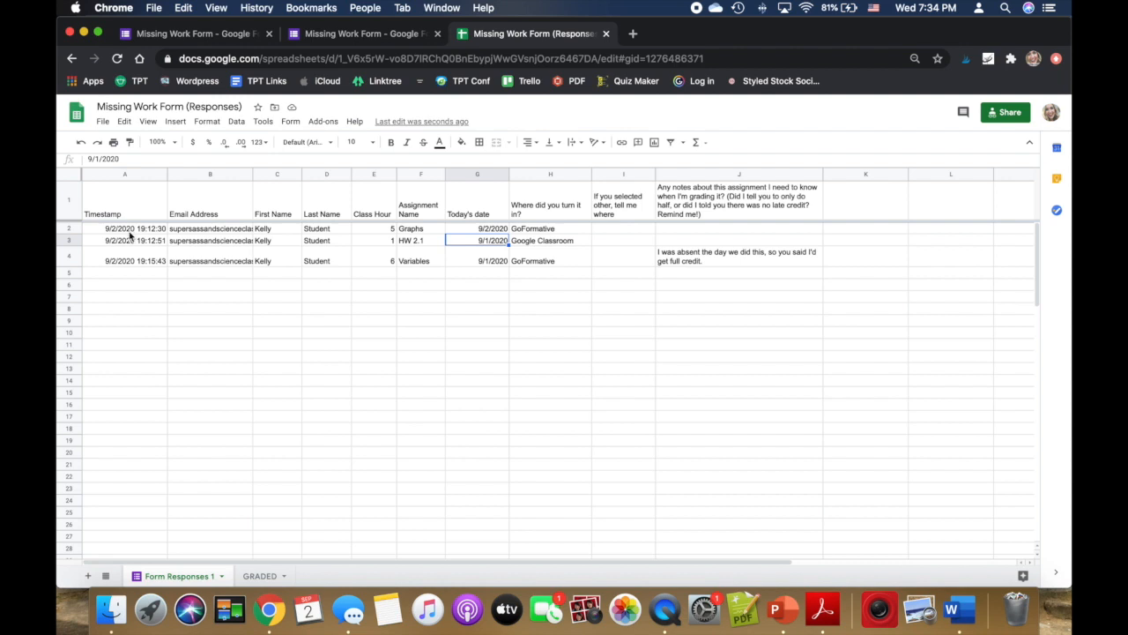
{"action": "left_click", "coordinate": [75, 229]}
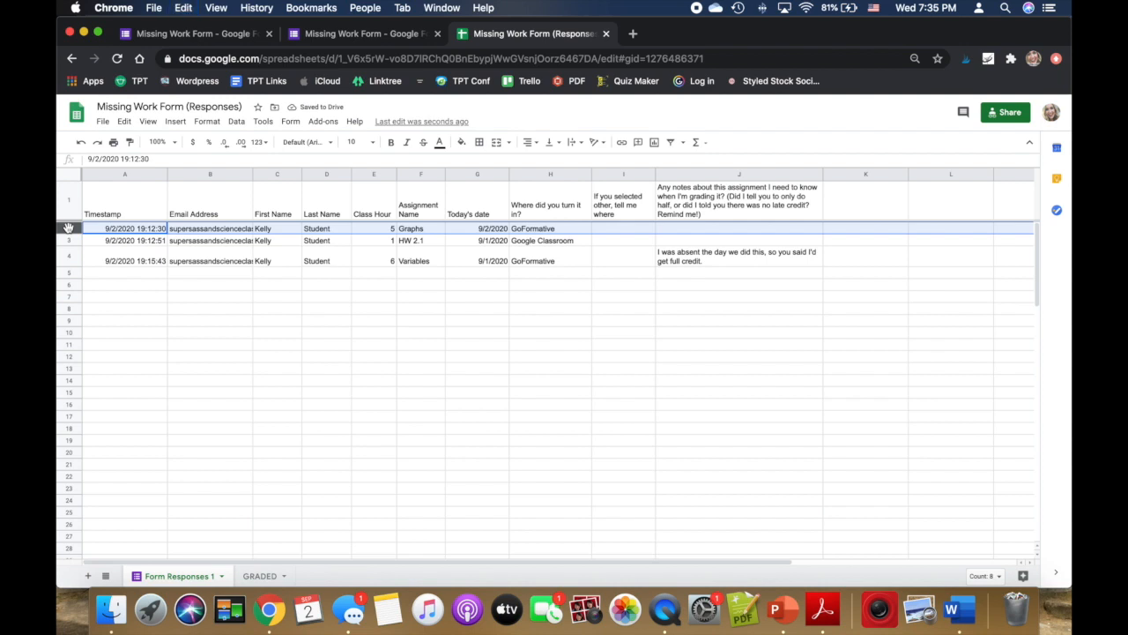
{"action": "right_click", "coordinate": [68, 228]}
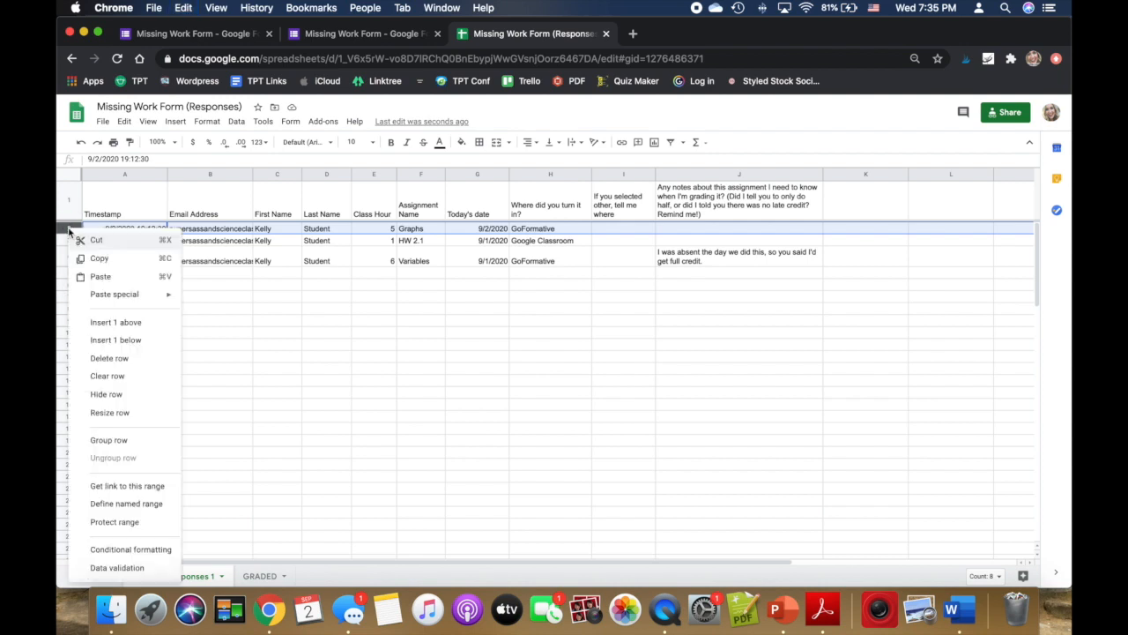
{"action": "left_click", "coordinate": [110, 358]}
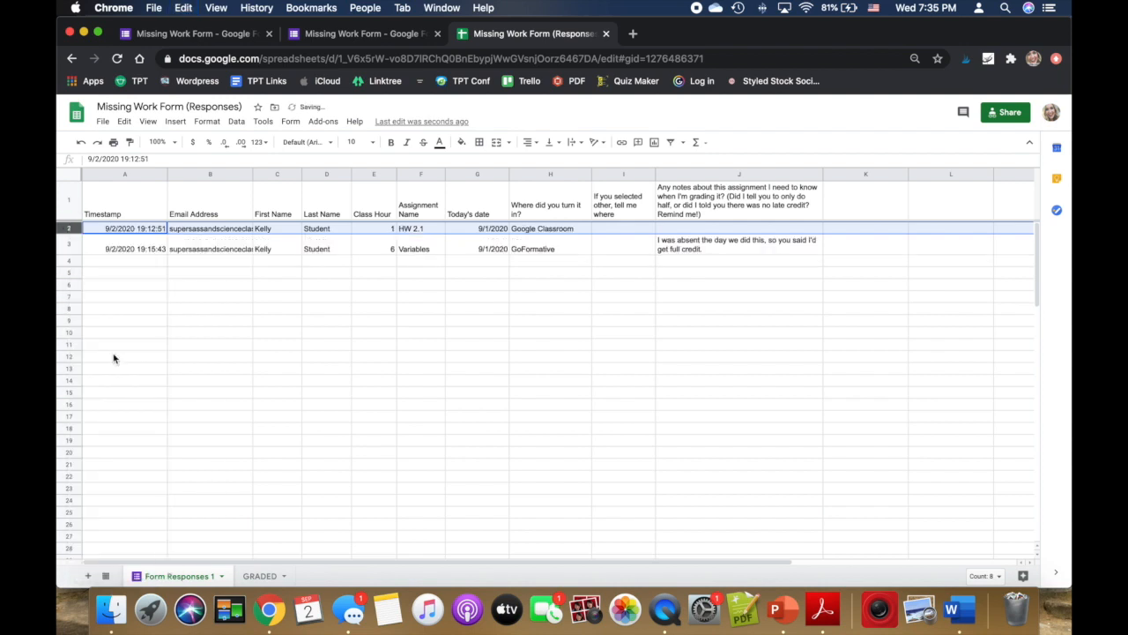
Step: Paste the copied response into row 1 of the GRADED sheet and widen column A to fit the timestamp
{"action": "left_click", "coordinate": [259, 576]}
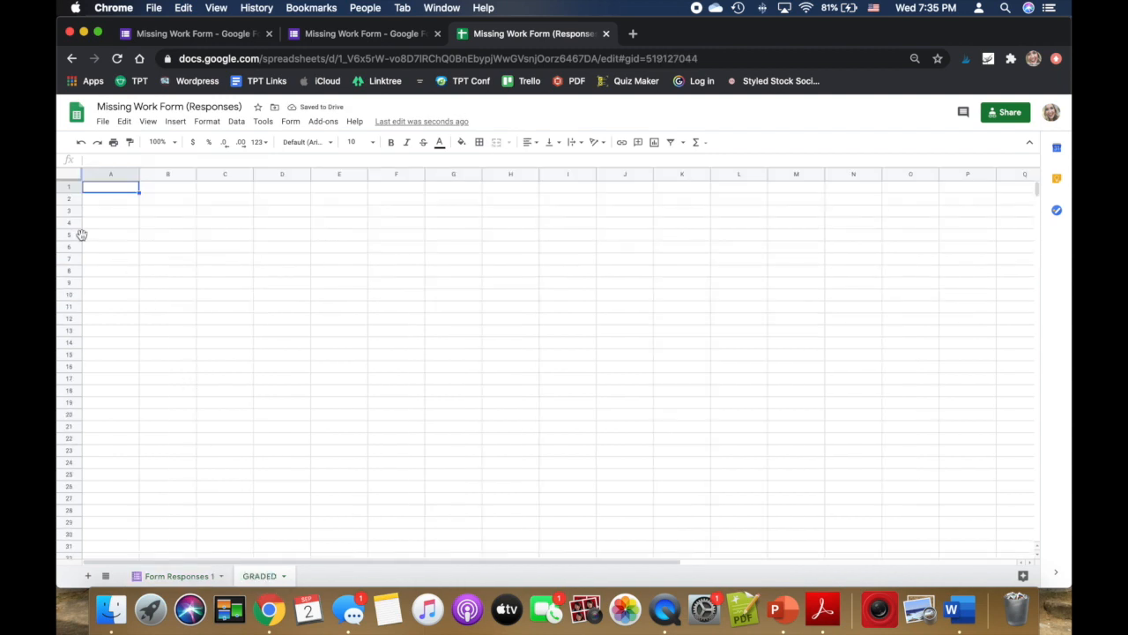
{"action": "left_click", "coordinate": [68, 187]}
{"action": "key", "text": "super+v"}
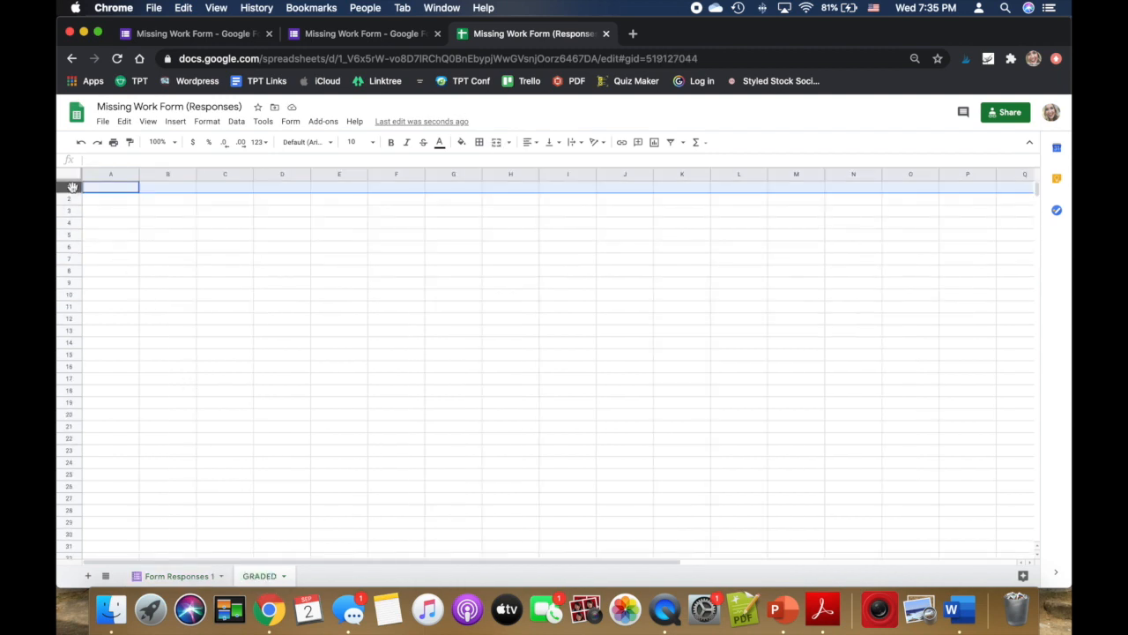
{"action": "left_click", "coordinate": [137, 175]}
{"action": "left_click_drag", "start_coordinate": [139, 174], "coordinate": [172, 201]}
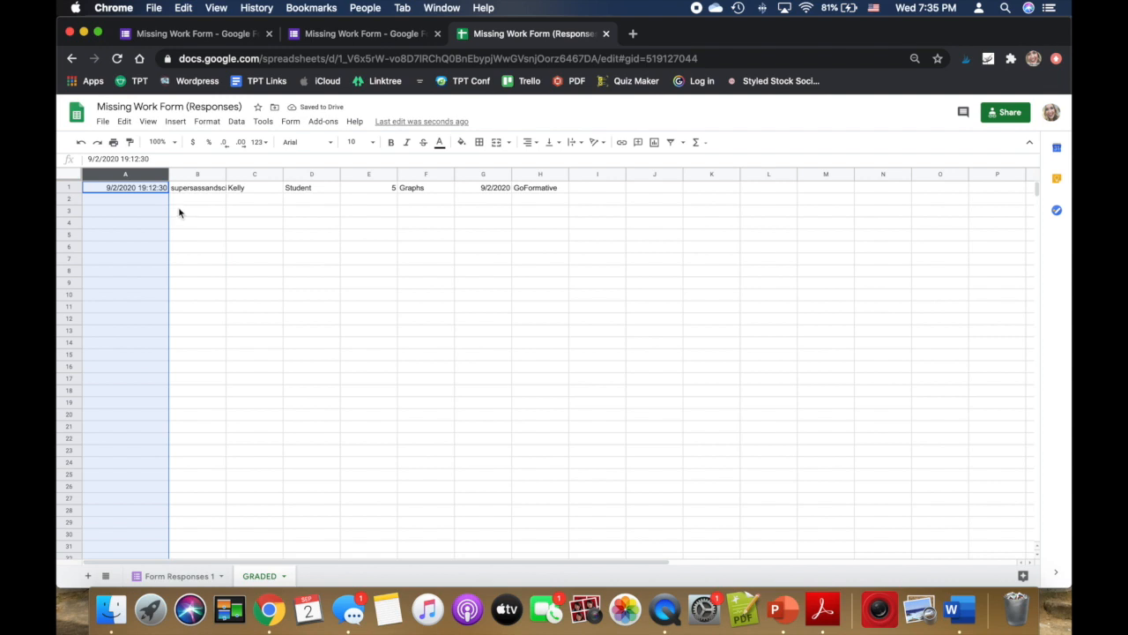
Step: Copy the HW 2.1 response in row 2 of the Form Responses 1 sheet and delete that row
{"action": "left_click", "coordinate": [177, 575]}
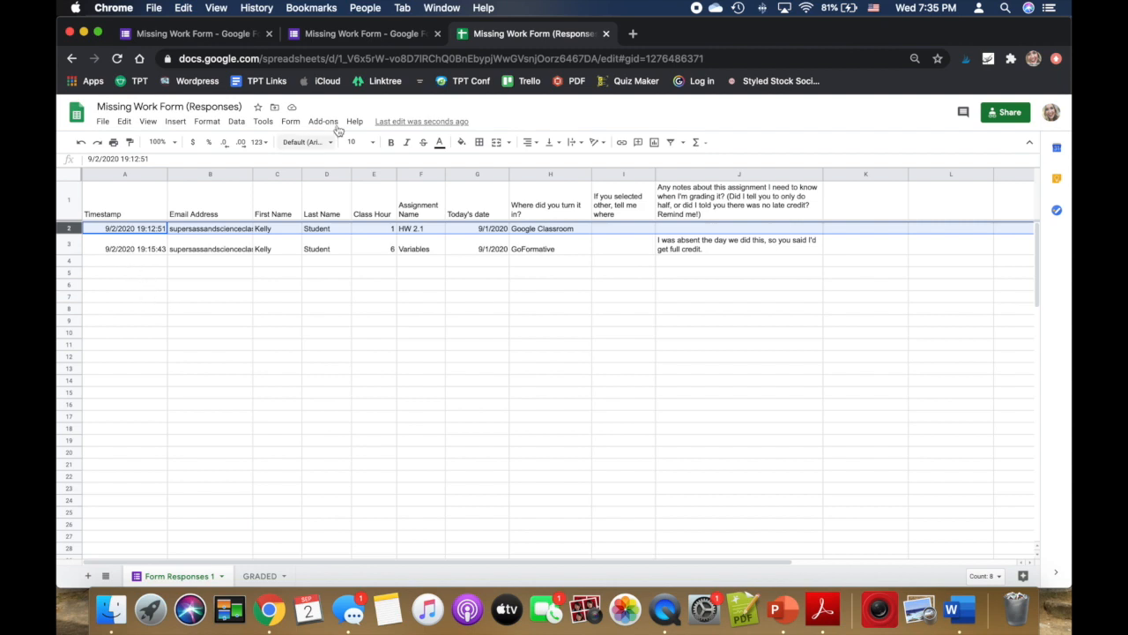
{"action": "right_click", "coordinate": [66, 230]}
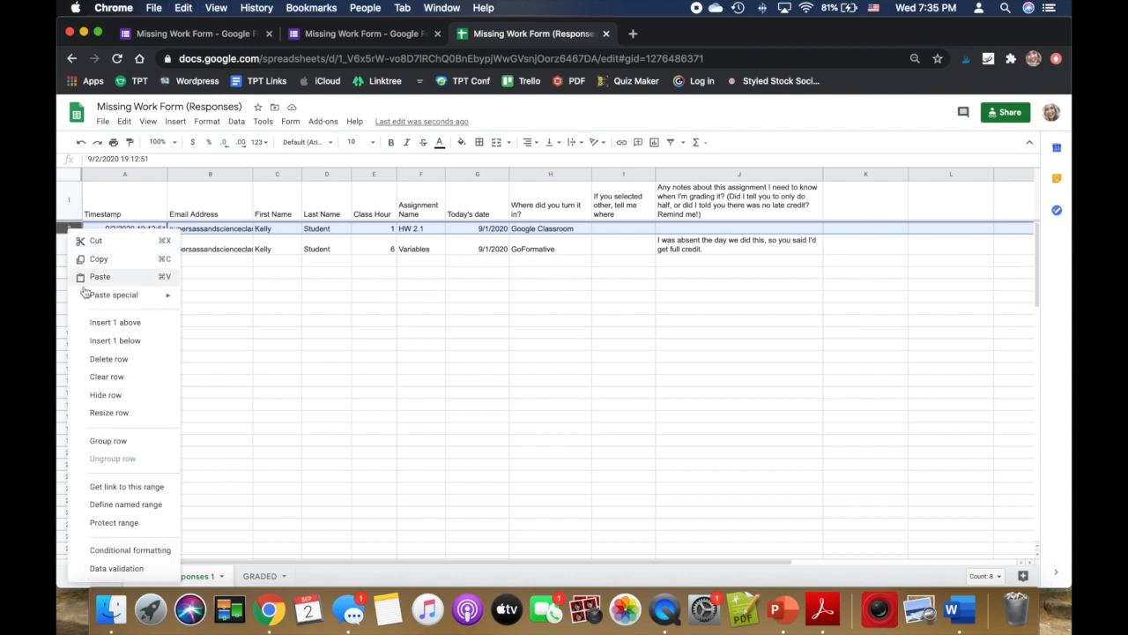
{"action": "left_click", "coordinate": [100, 358]}
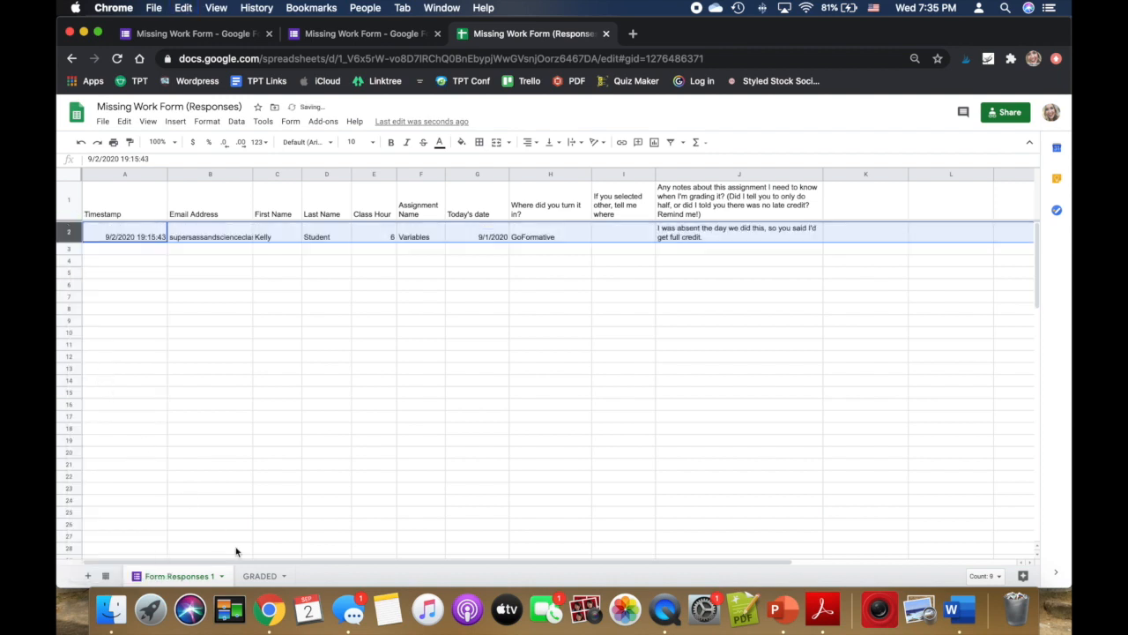
Step: Paste the copied HW 2.1 response into row 2 of the GRADED sheet and return to the Form Responses 1 sheet
{"action": "left_click", "coordinate": [261, 576]}
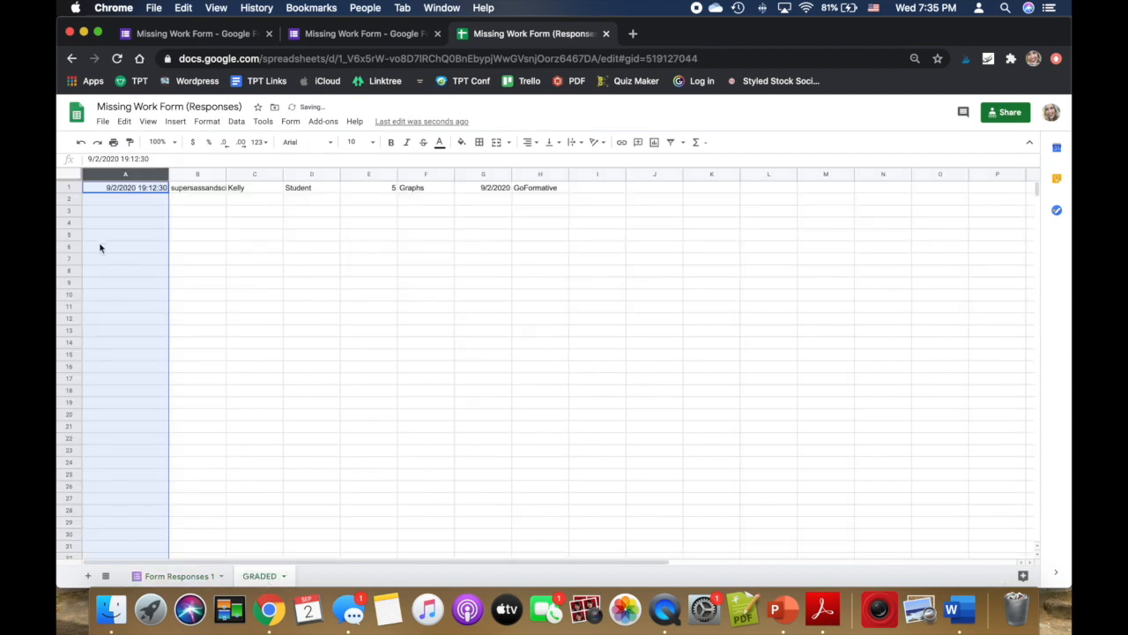
{"action": "left_click", "coordinate": [73, 199]}
{"action": "type", "text": "9/2/2020 19:12:51\tsupersassandsci\tKelly\tStudent\t1\tHW 2.1\t9/1/2020\tGoogle Classroom"}
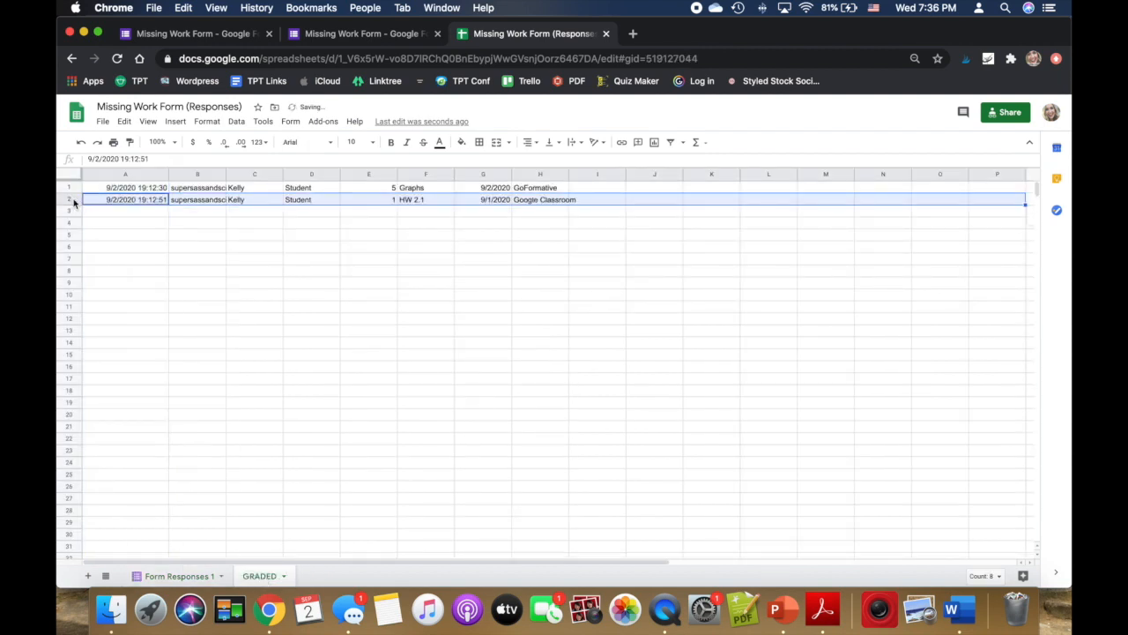
{"action": "left_click", "coordinate": [124, 236]}
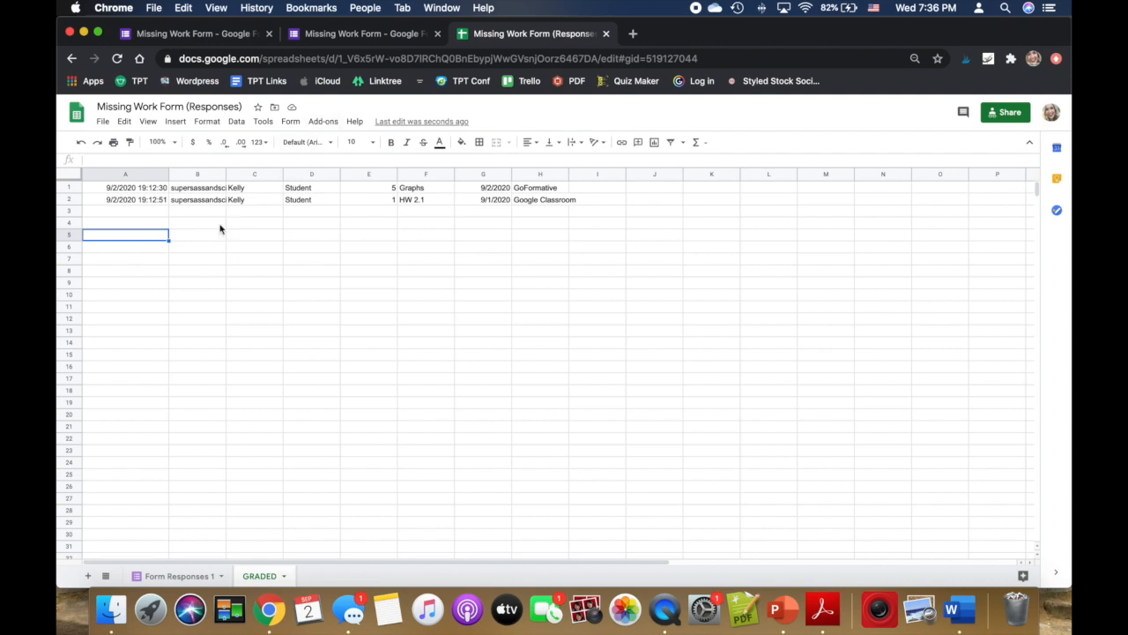
{"action": "left_click", "coordinate": [185, 575]}
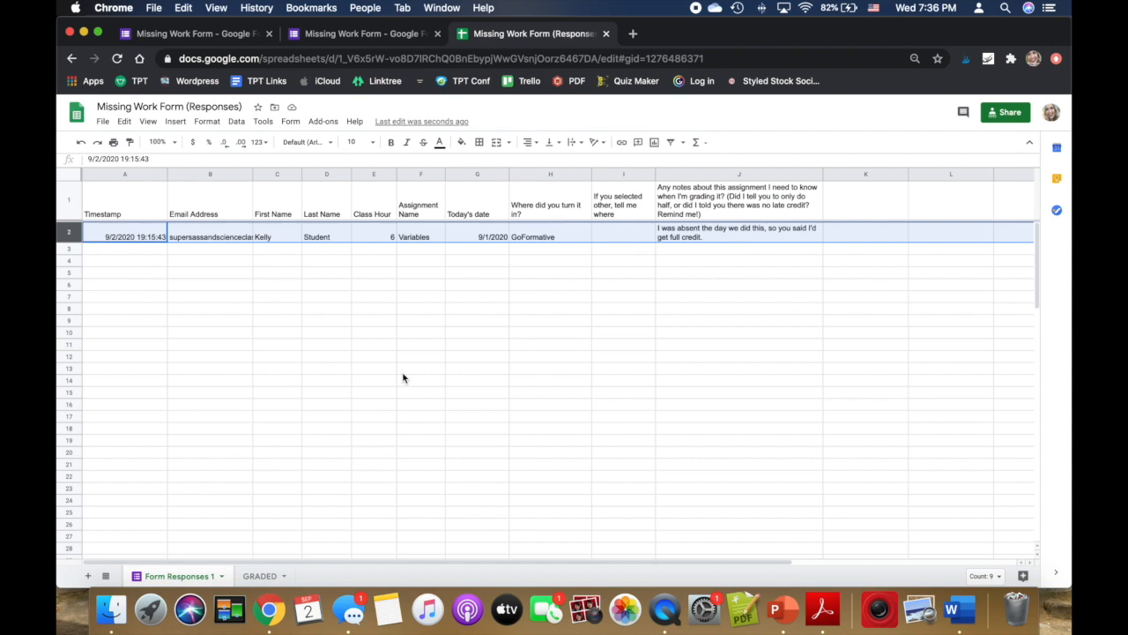
Step: Switch to Google Classroom on a new browser page and open the Classwork page of the Digital Teaching class
{"action": "left_click", "coordinate": [633, 33]}
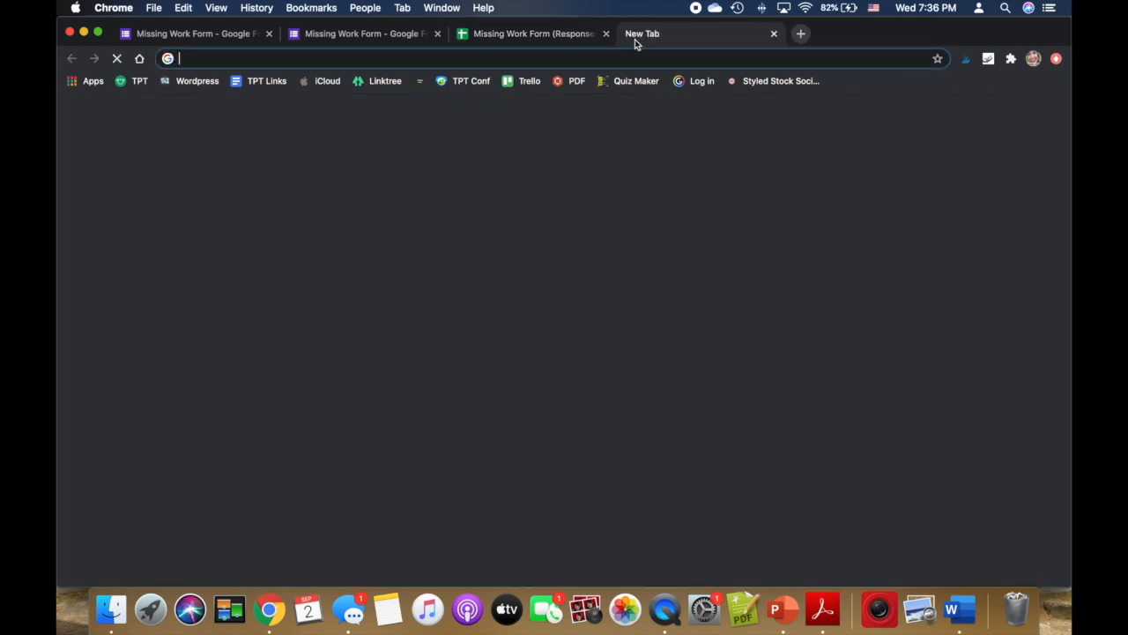
{"action": "left_click", "coordinate": [1018, 114]}
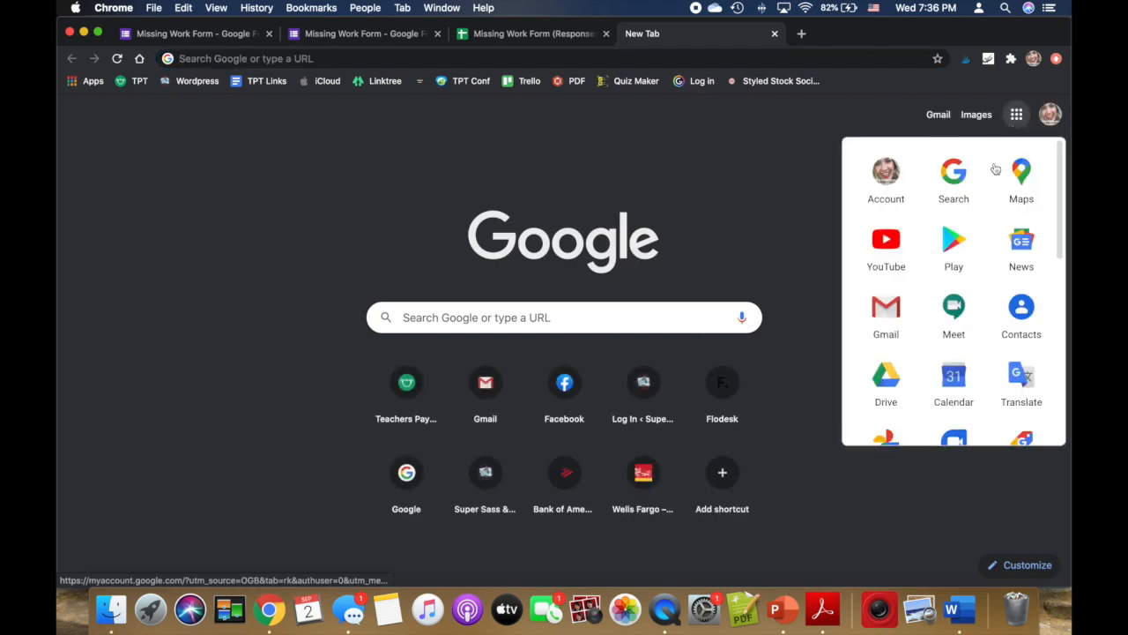
{"action": "scroll", "coordinate": [952, 325], "scroll_direction": "down", "scroll_amount": 5}
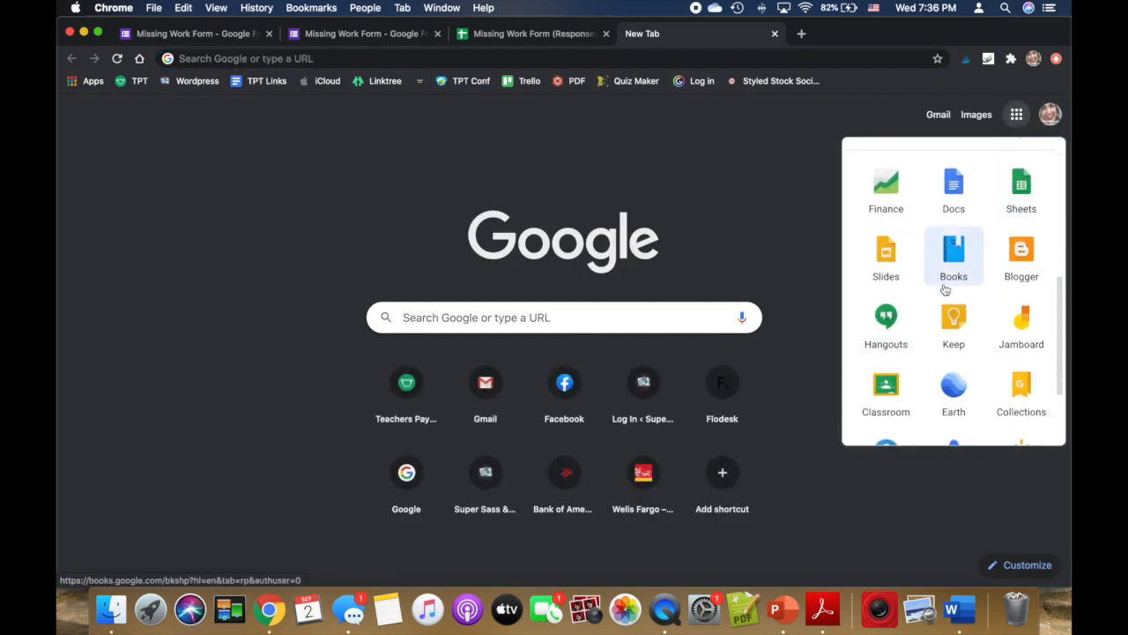
{"action": "left_click", "coordinate": [873, 398]}
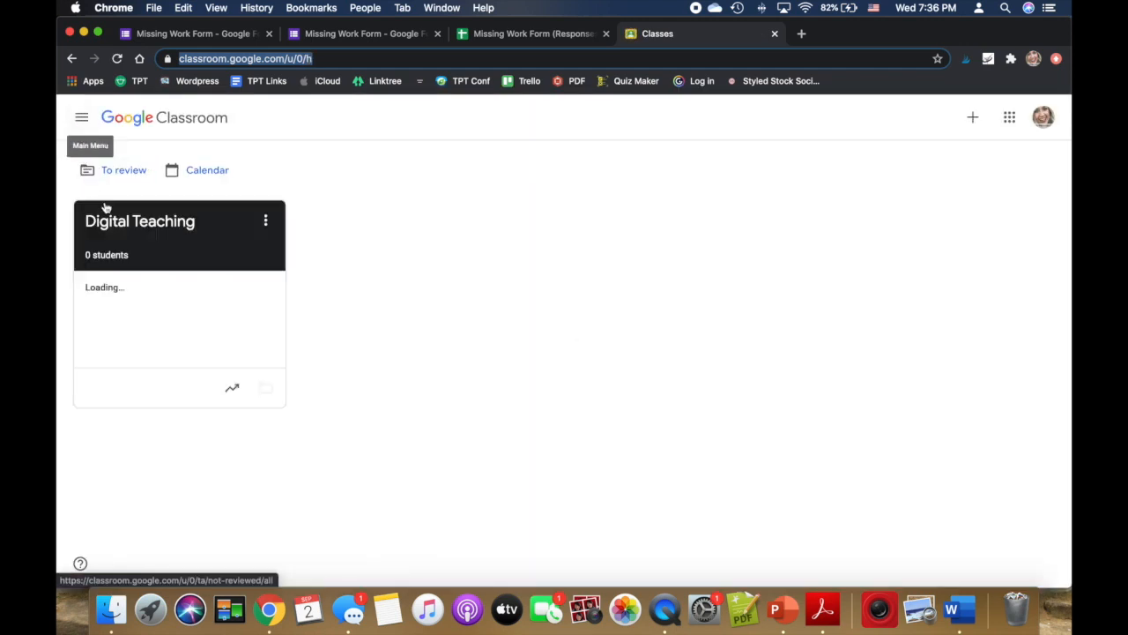
{"action": "left_click", "coordinate": [141, 222]}
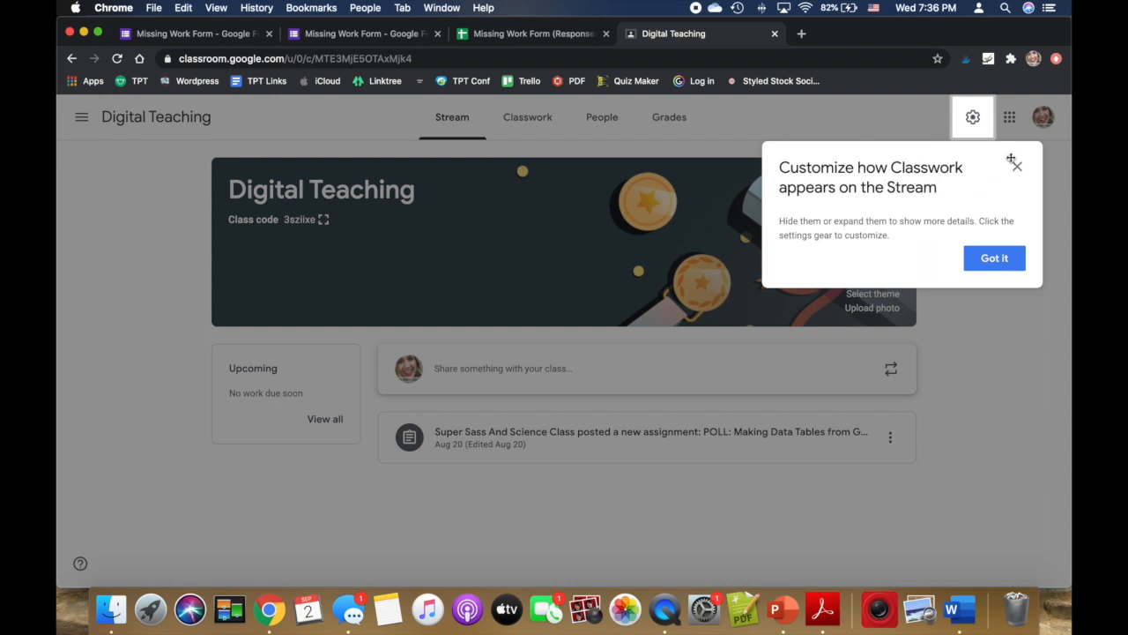
{"action": "left_click", "coordinate": [1017, 167]}
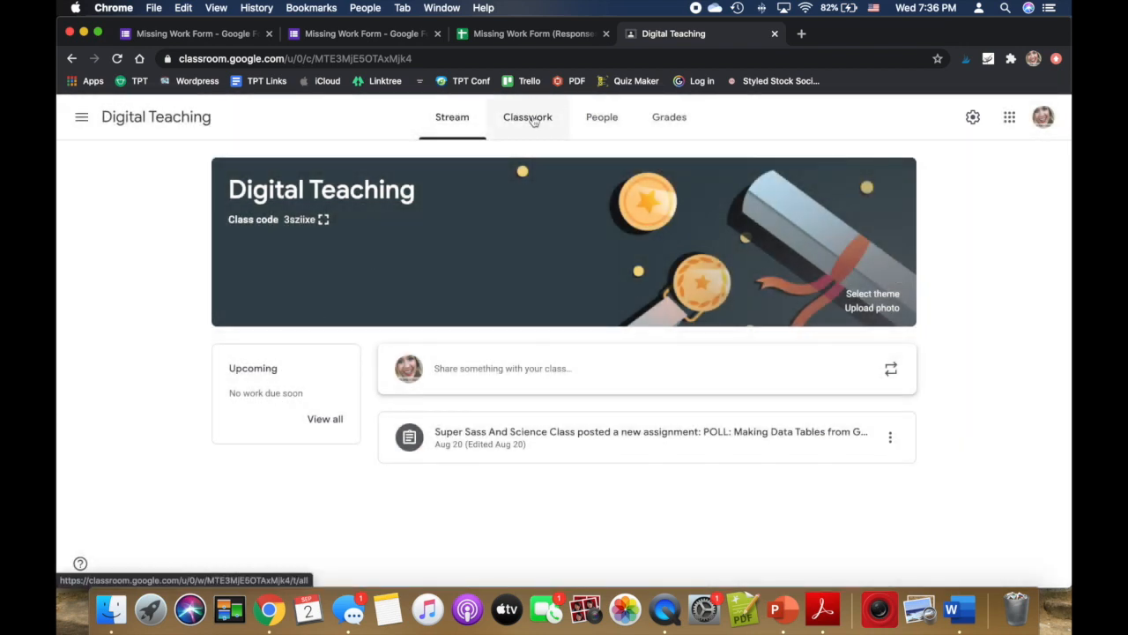
{"action": "left_click", "coordinate": [532, 120]}
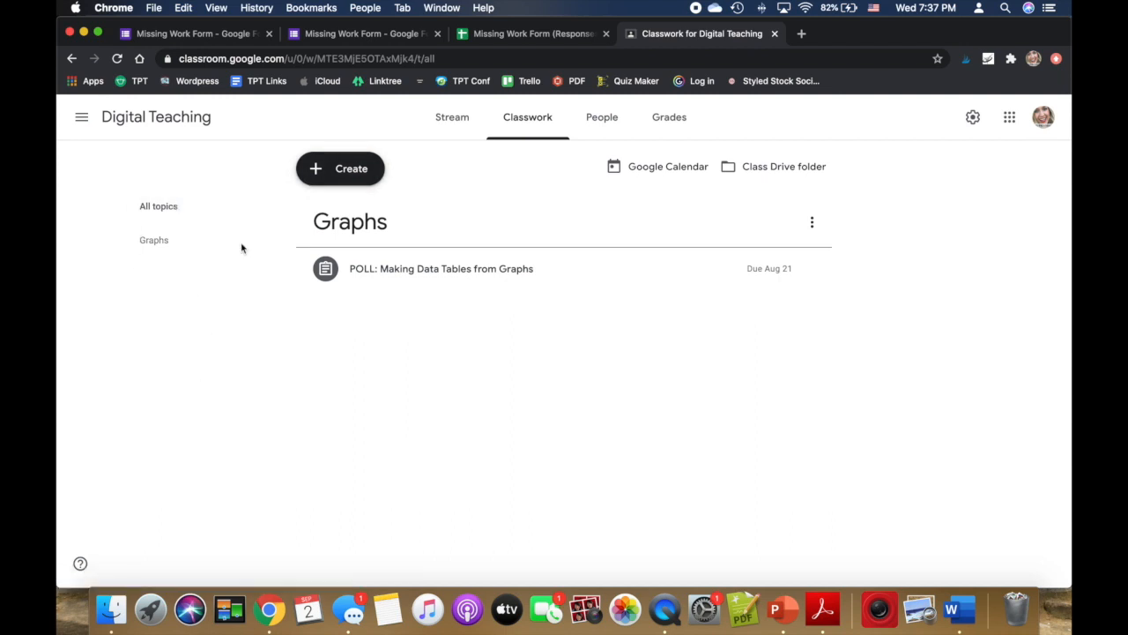
Step: Create a new classwork material titled "Missing Work Form"
{"action": "left_click", "coordinate": [301, 165]}
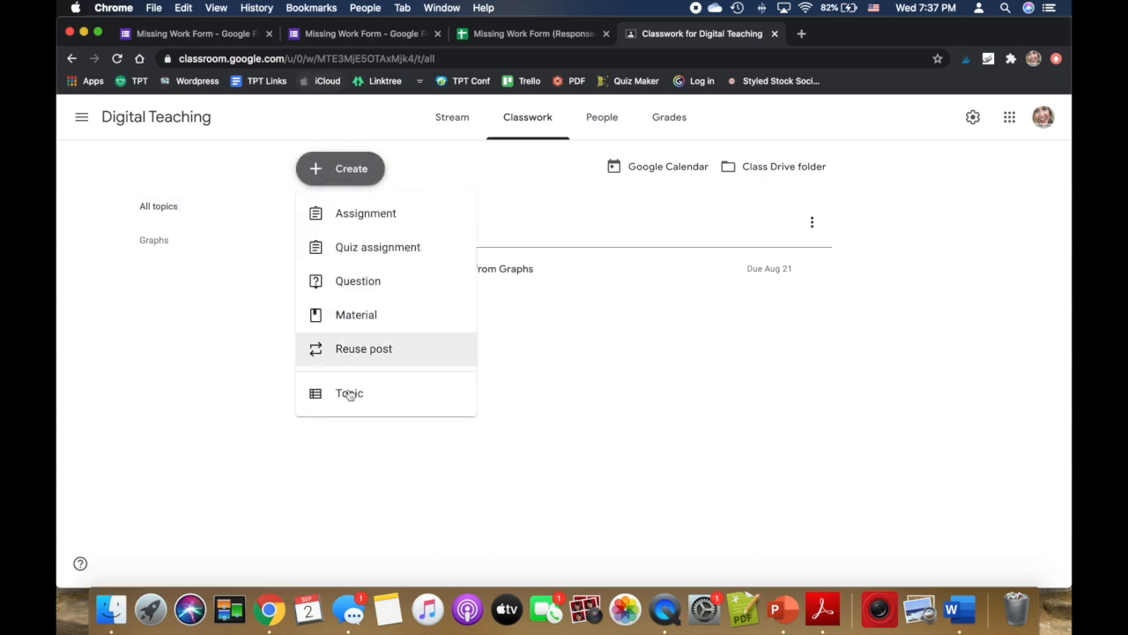
{"action": "left_click", "coordinate": [362, 317]}
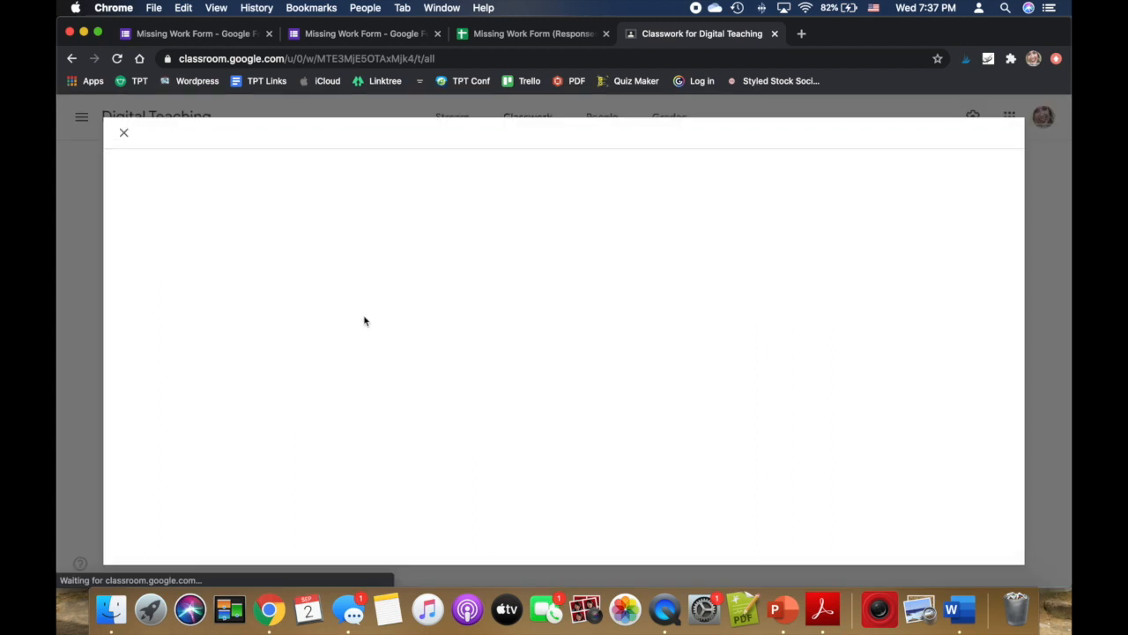
{"action": "type", "text": "Mis"}
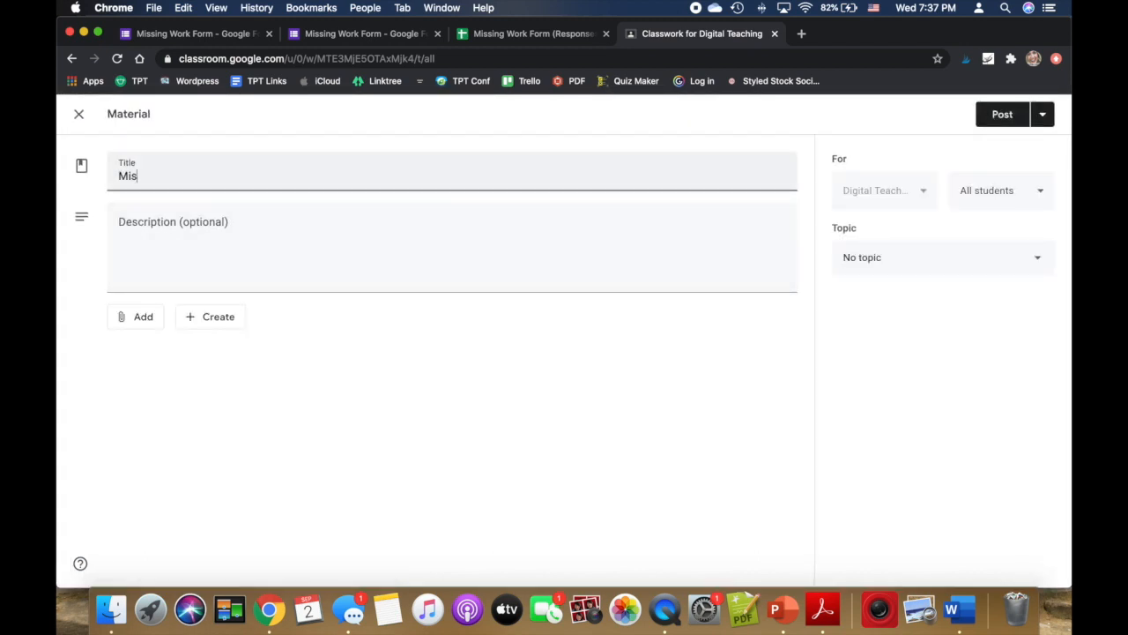
{"action": "type", "text": "sing Work Form"}
Step: Search Google Drive for "missing", attach the Missing Work Form Google Form to the material, and post it without a topic
{"action": "left_click", "coordinate": [140, 316]}
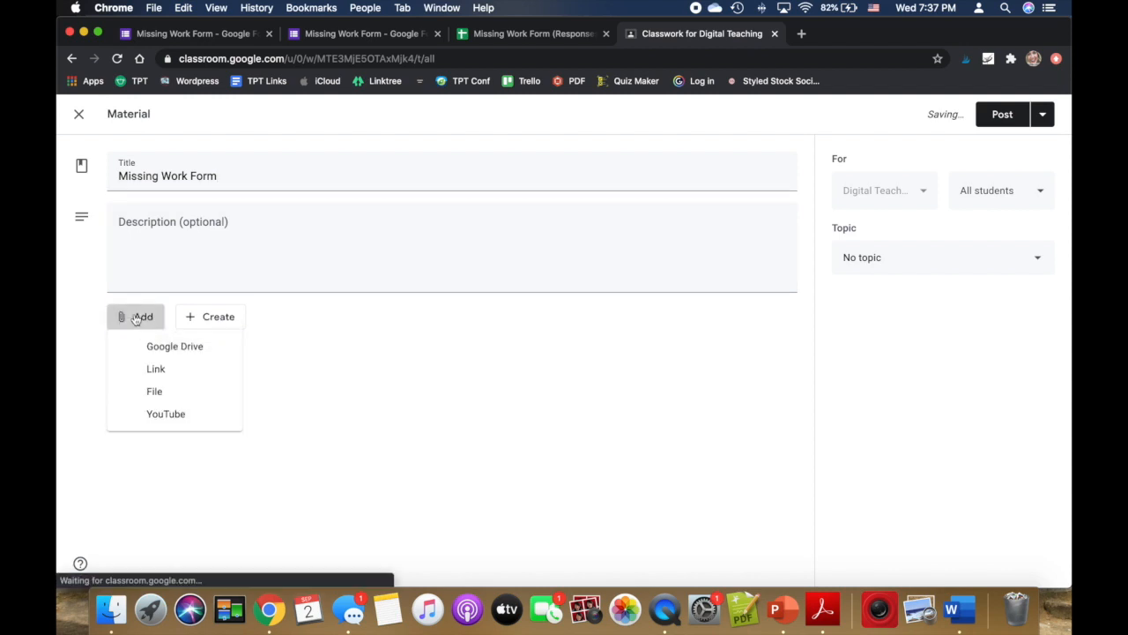
{"action": "left_click", "coordinate": [168, 355]}
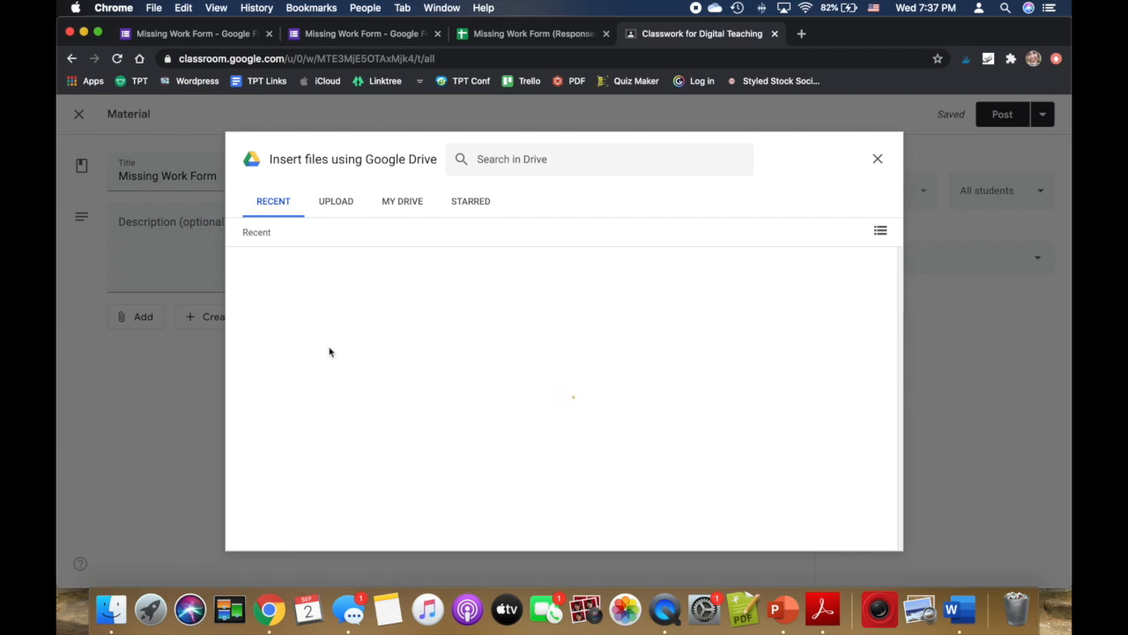
{"action": "left_click", "coordinate": [533, 162]}
{"action": "type", "text": "missing"}
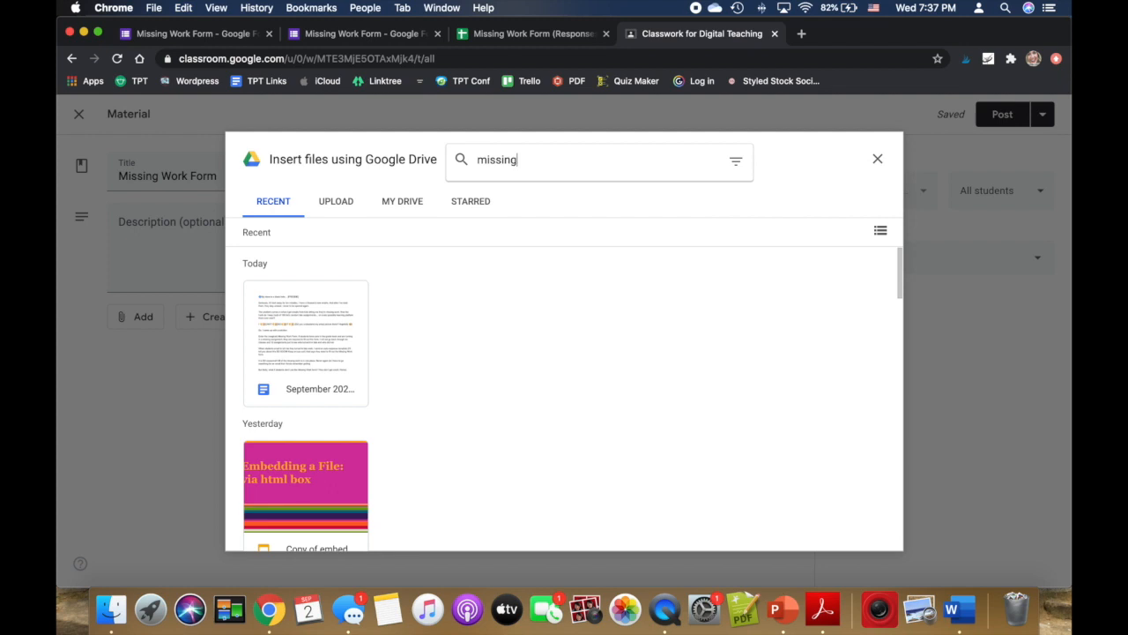
{"action": "key", "text": "Return"}
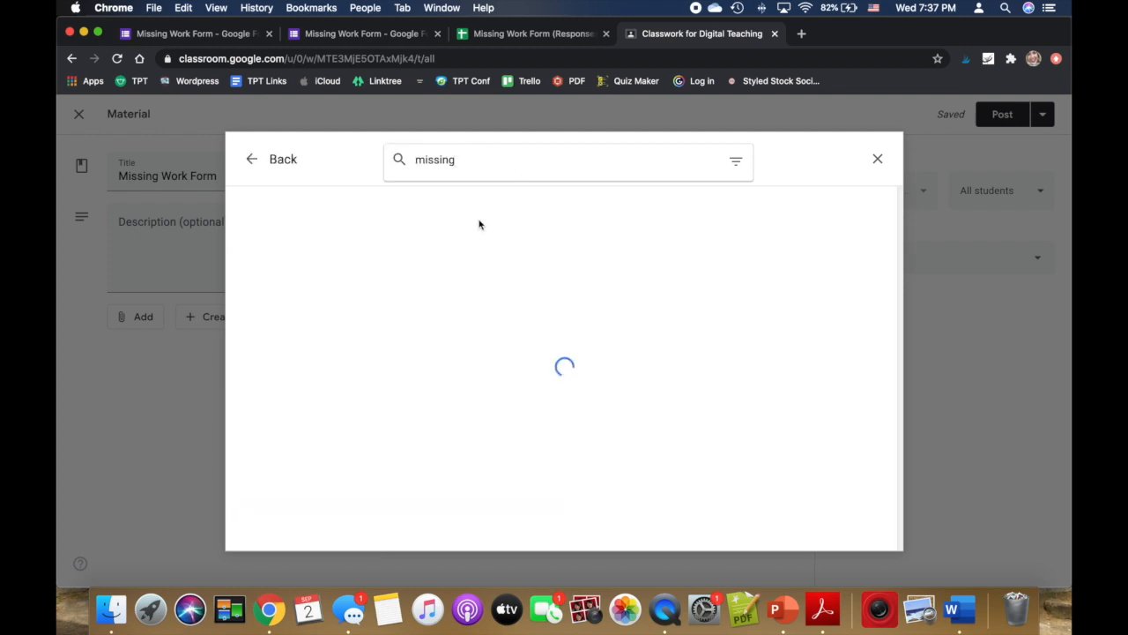
{"action": "left_click", "coordinate": [405, 260]}
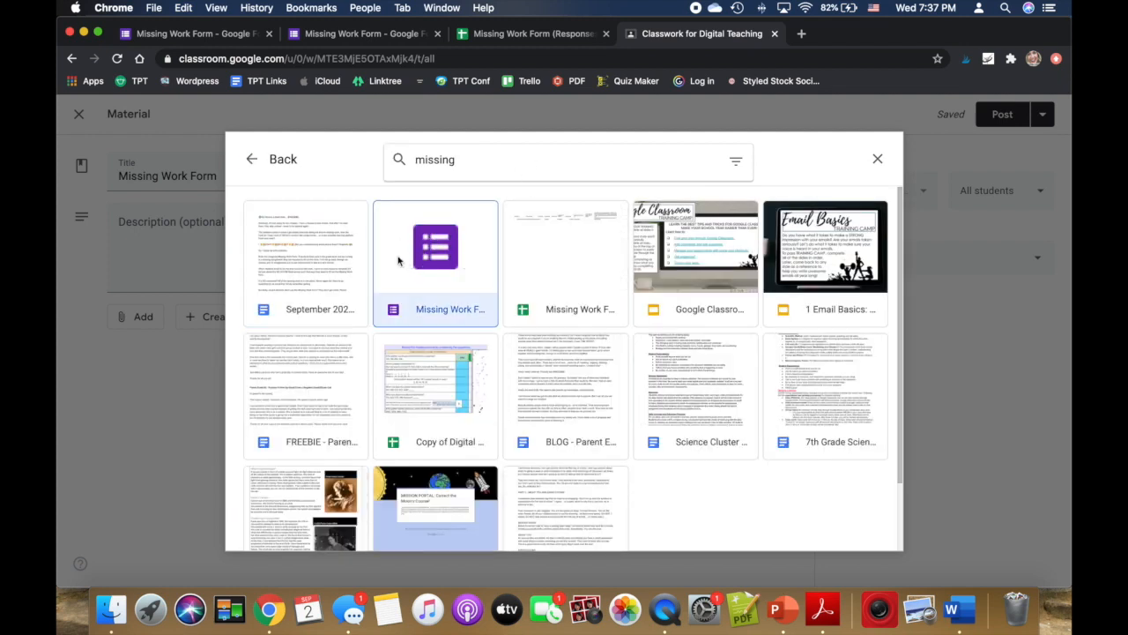
{"action": "left_click", "coordinate": [860, 533]}
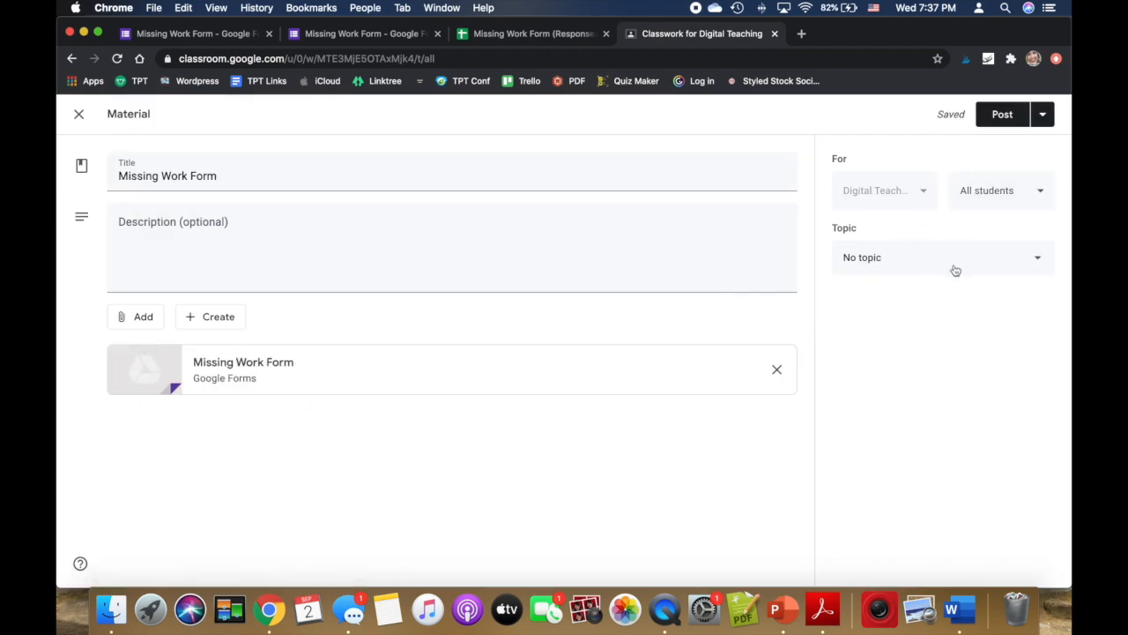
{"action": "left_click", "coordinate": [997, 122]}
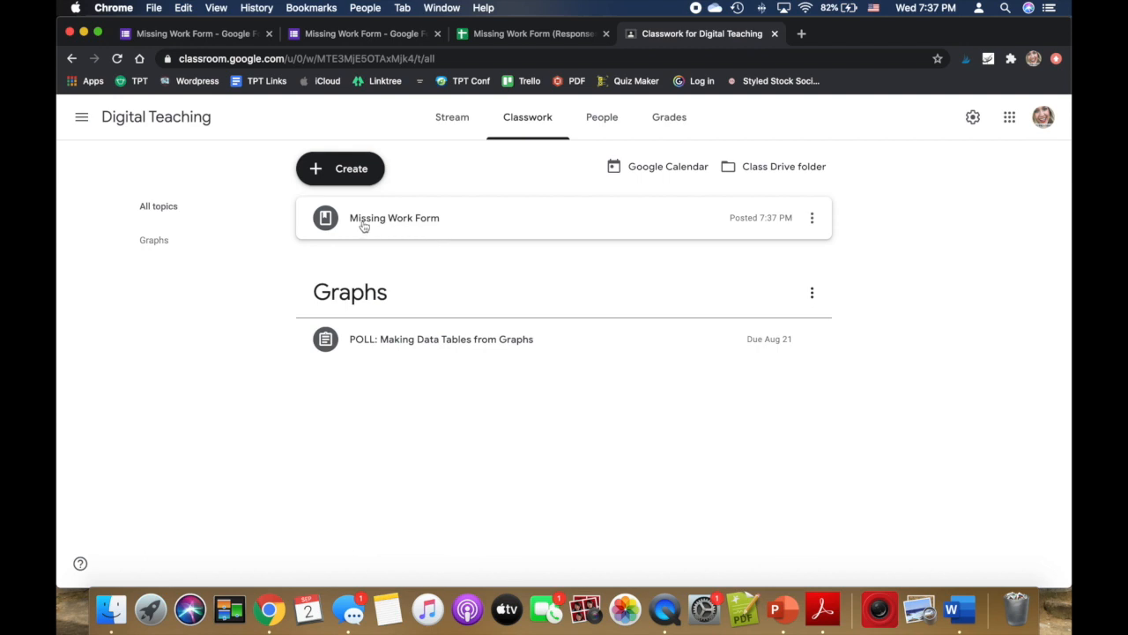
Step: Create another classwork material and correct its title to read "Missing Work Form"
{"action": "left_click", "coordinate": [340, 167]}
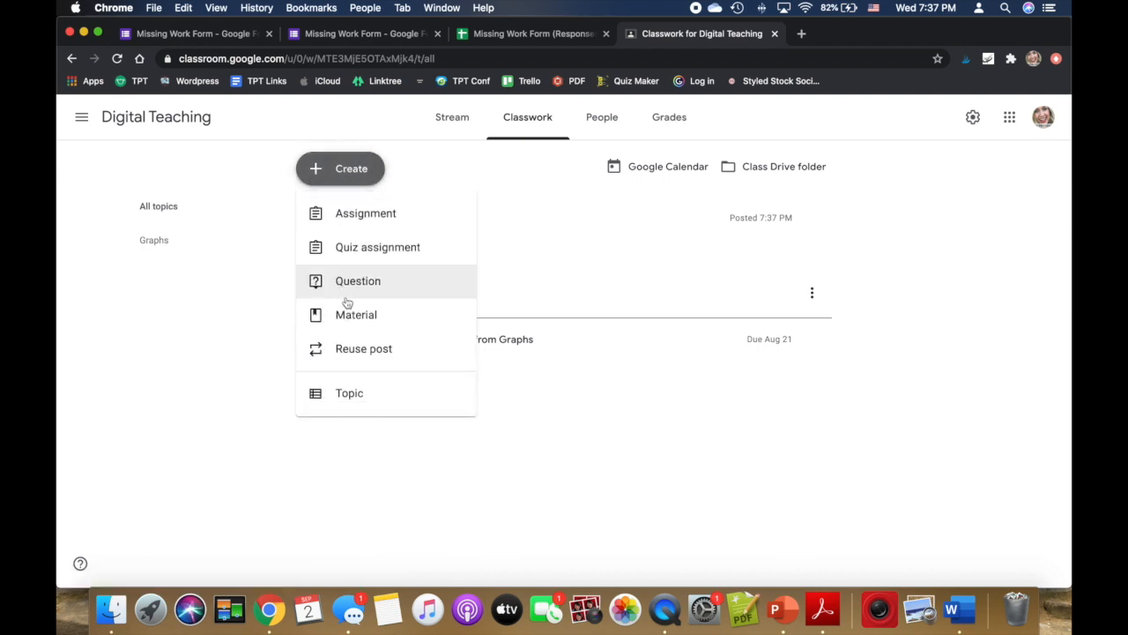
{"action": "left_click", "coordinate": [353, 327]}
{"action": "left_click", "coordinate": [173, 181]}
{"action": "type", "text": "MIssing Work Fomr"}
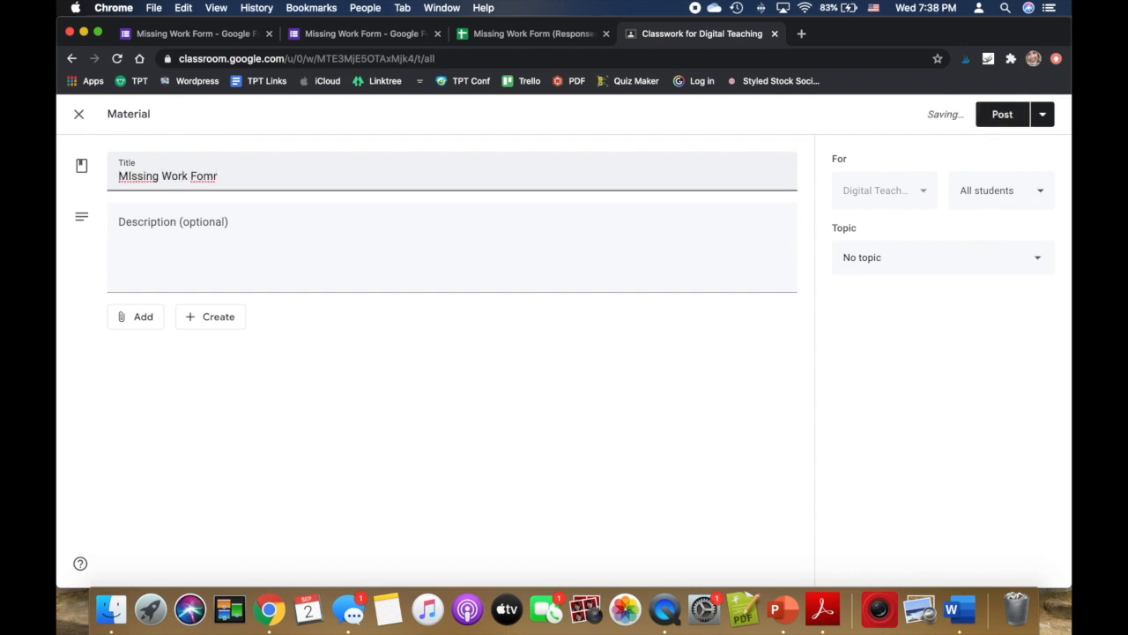
{"action": "key", "text": "BackSpace"}
{"action": "key", "text": "BackSpace"}
{"action": "type", "text": "m"}
{"action": "left_click", "coordinate": [134, 175]}
{"action": "key", "text": "BackSpace"}
{"action": "key", "text": "BackSpace"}
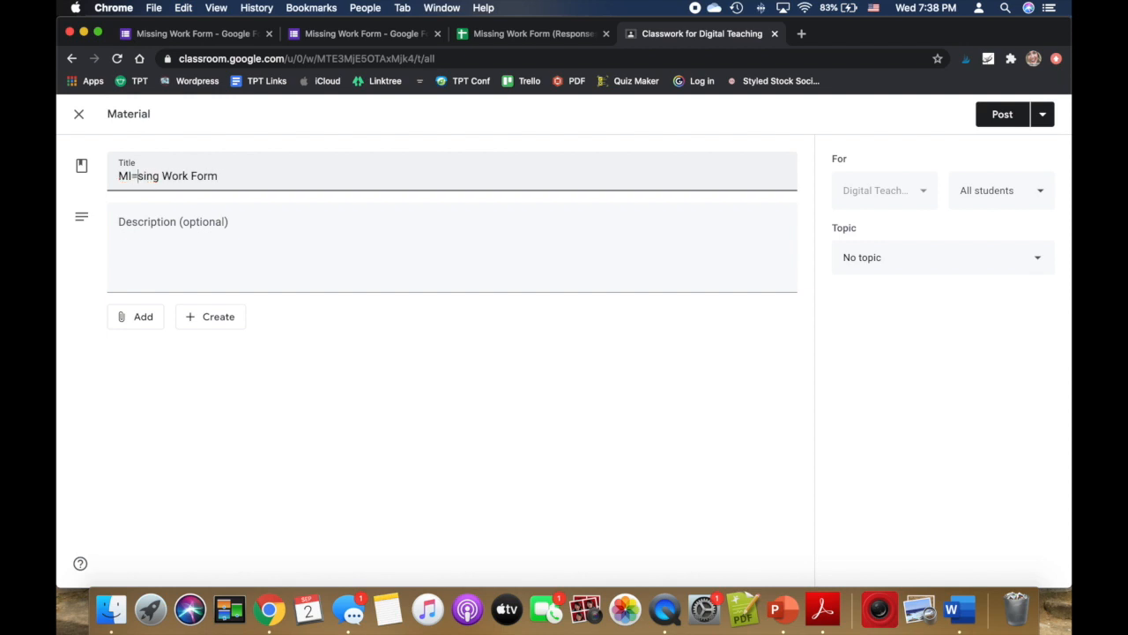
{"action": "type", "text": "is"}
Step: Attach the Missing Work Form Google Form to the second material by searching Google Drive for "missing"
{"action": "left_click", "coordinate": [143, 318]}
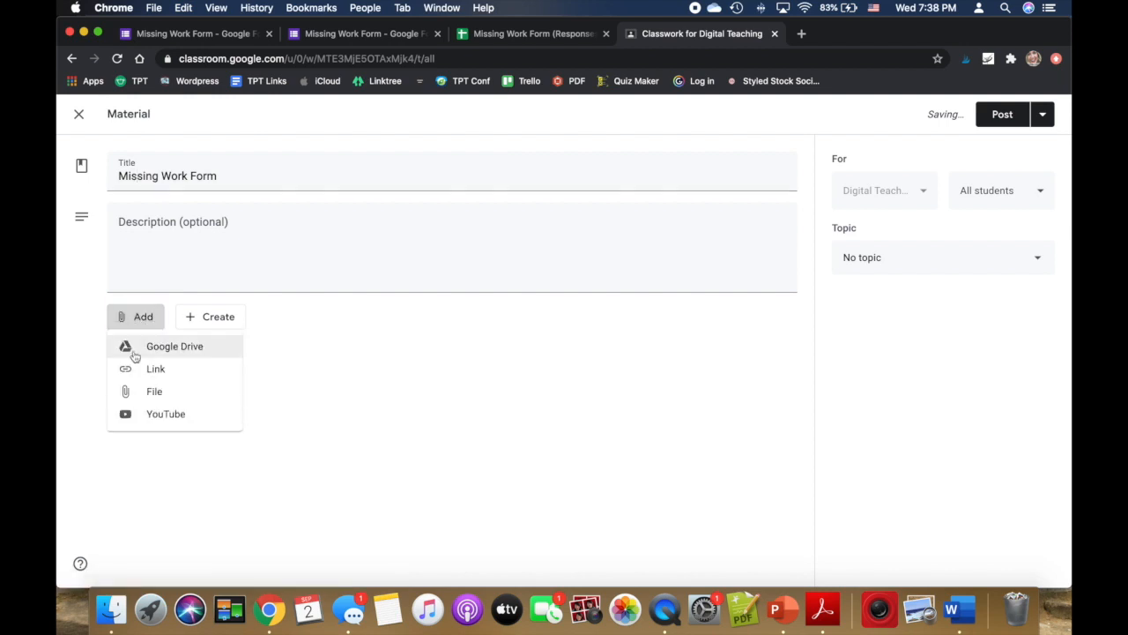
{"action": "left_click", "coordinate": [167, 348]}
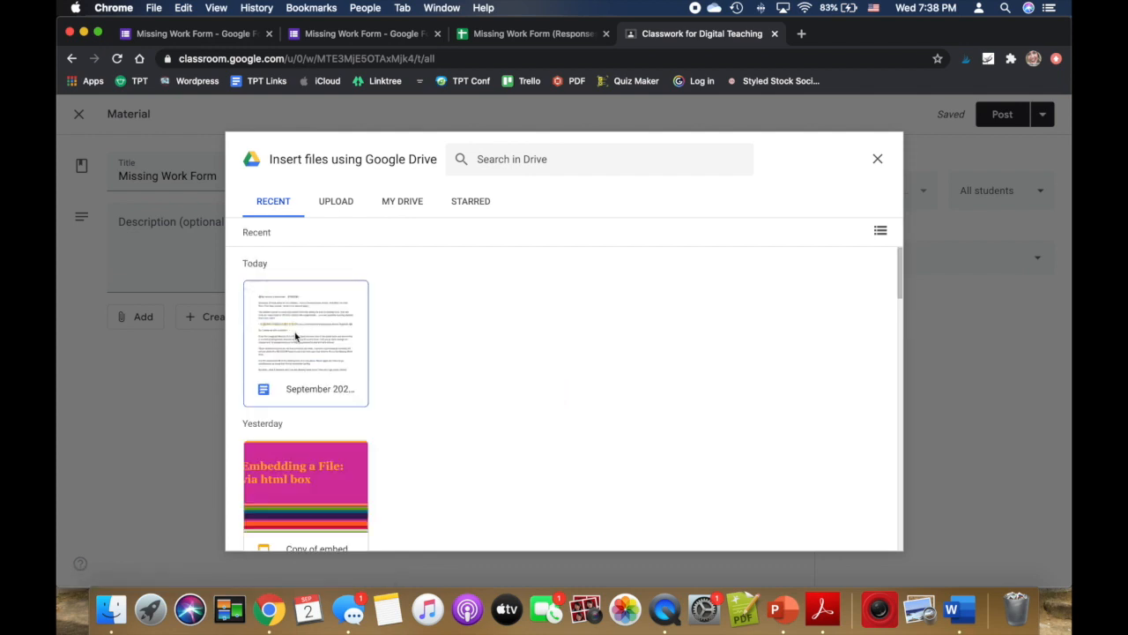
{"action": "left_click", "coordinate": [570, 162]}
{"action": "type", "text": "missing"}
{"action": "key", "text": "Return"}
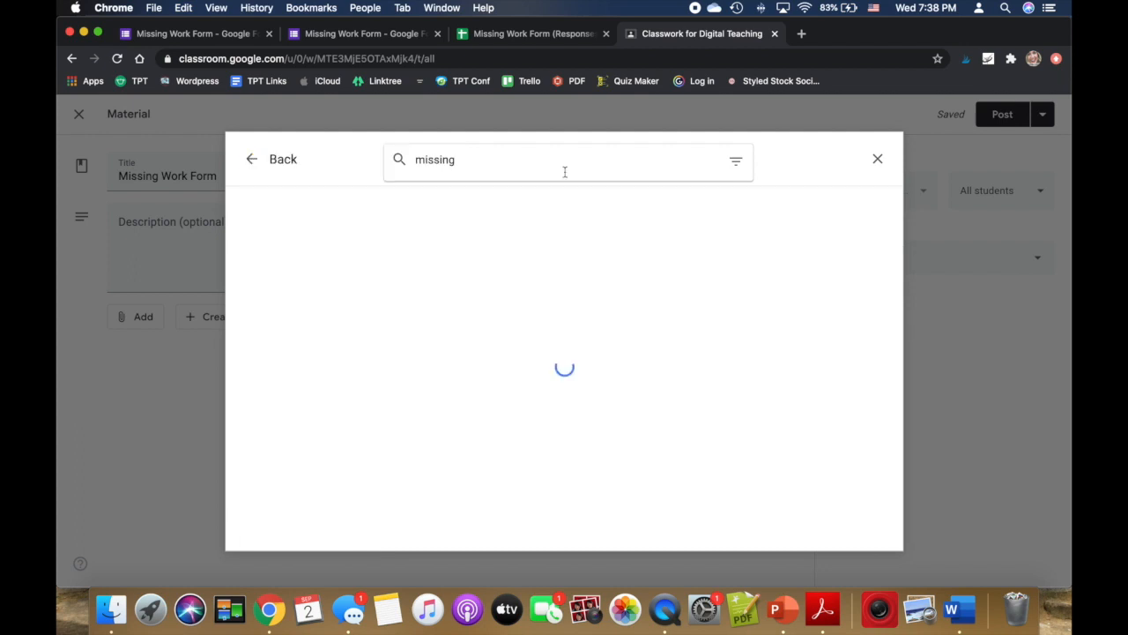
{"action": "left_click", "coordinate": [413, 292]}
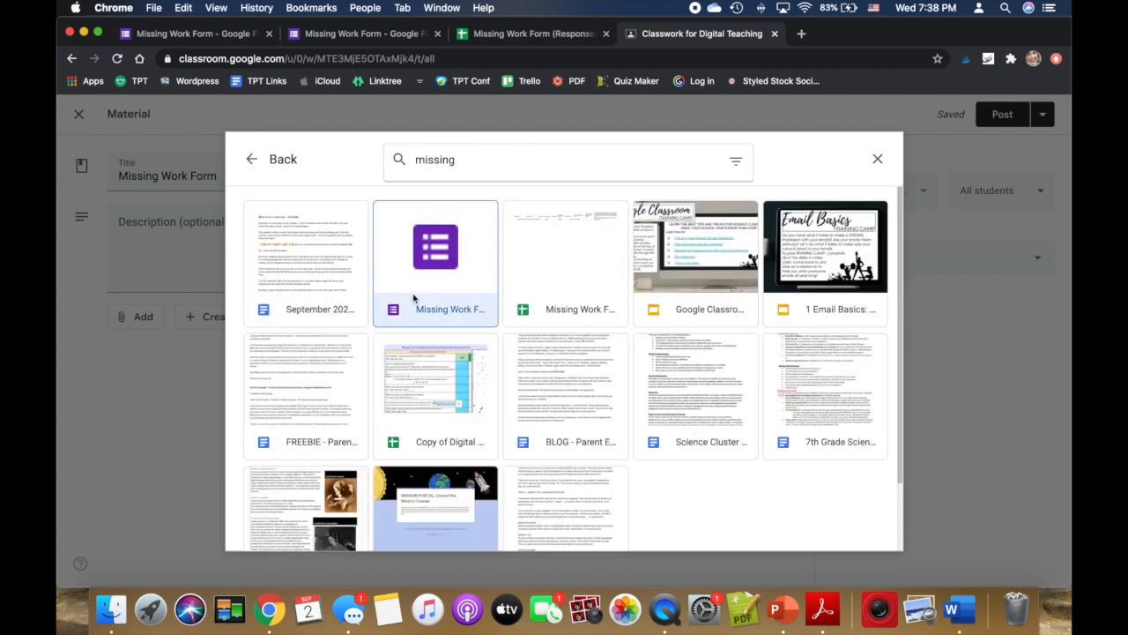
{"action": "left_click", "coordinate": [864, 532]}
Step: Assign the material to a new topic named "Missing Work Form" and post it to all students
{"action": "left_click", "coordinate": [864, 257]}
{"action": "left_click", "coordinate": [892, 304]}
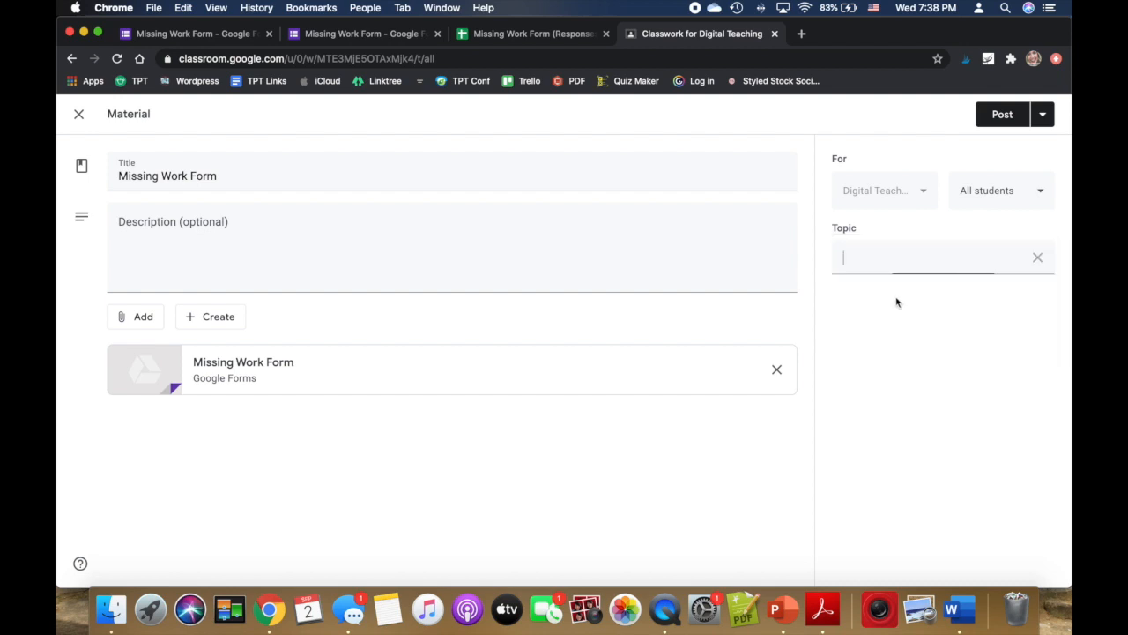
{"action": "type", "text": "Missign"}
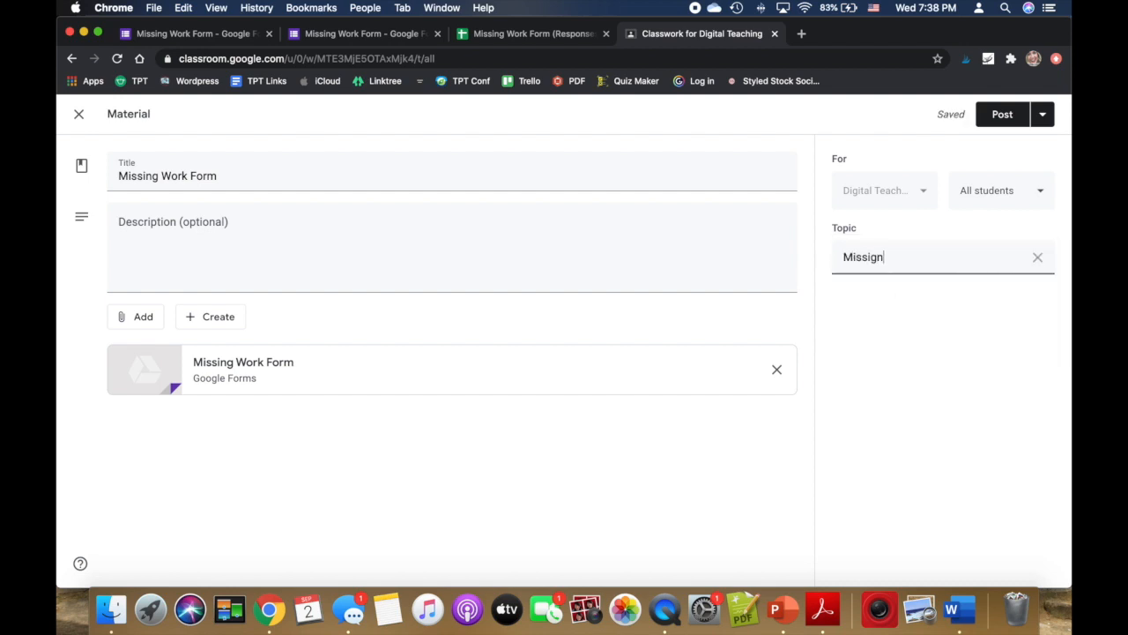
{"action": "key", "text": "BackSpace"}
{"action": "key", "text": "BackSpace"}
{"action": "type", "text": "ng Work Form"}
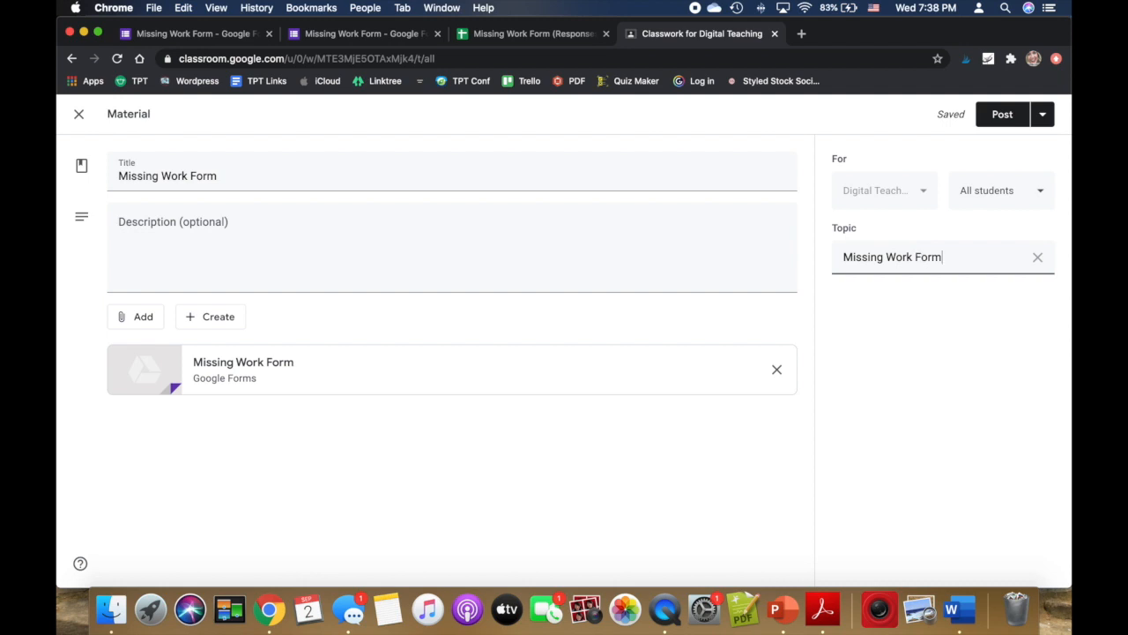
{"action": "left_click", "coordinate": [999, 114]}
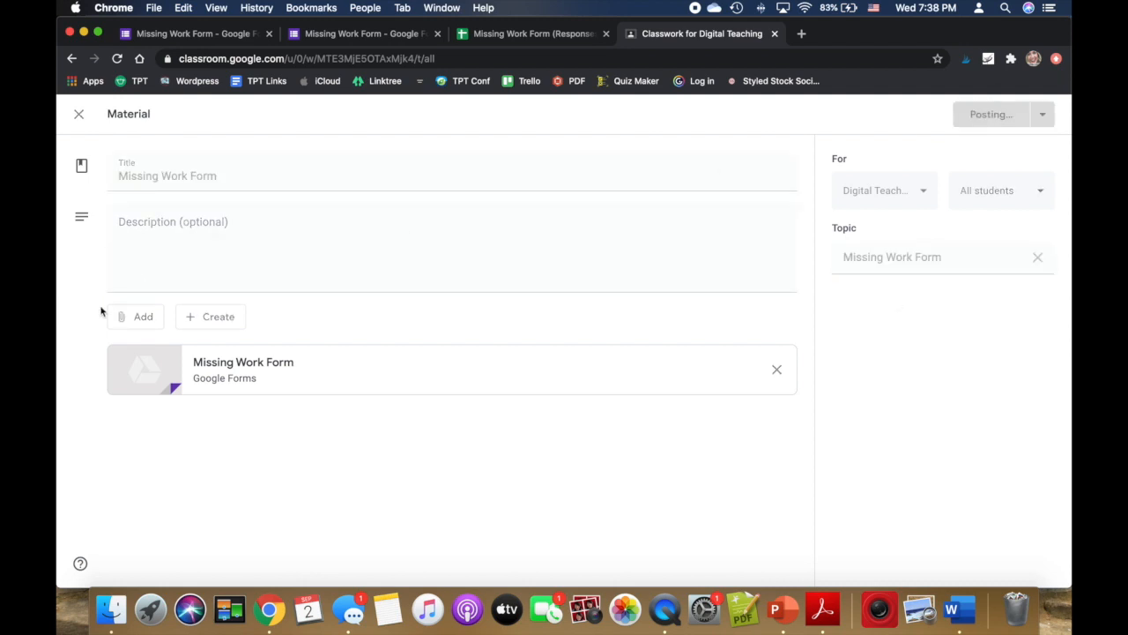